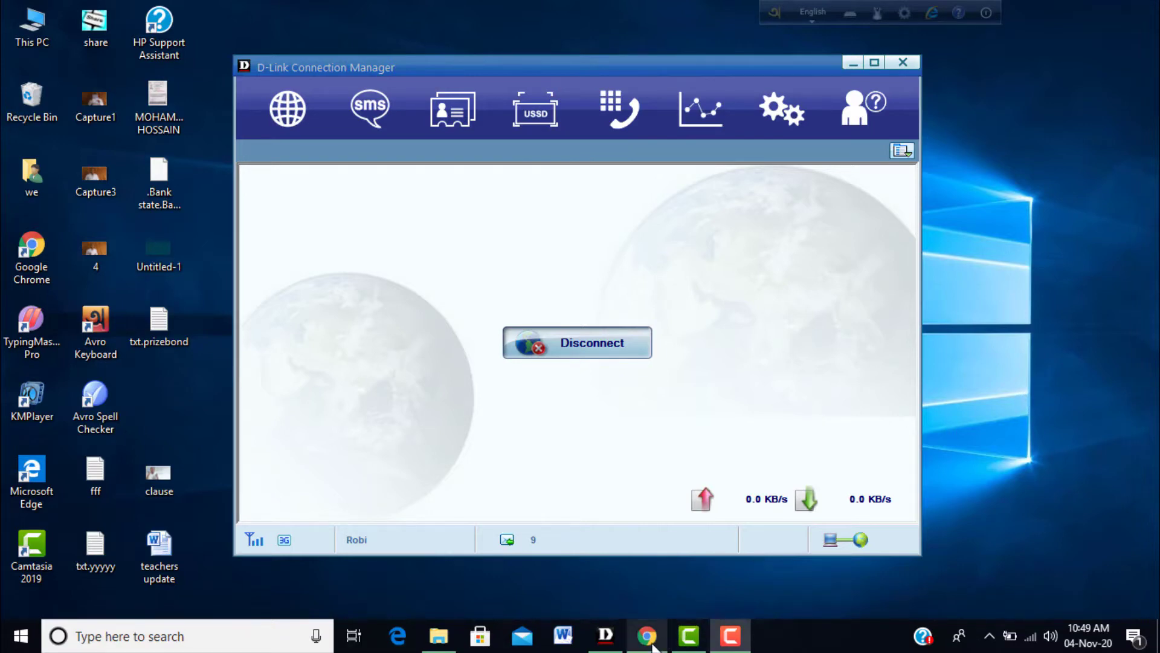
Step: Switch to the Google AdSense page in Chrome and start adding a payment method from the Payments page
mouse_move(653, 646)
left_click(696, 491)
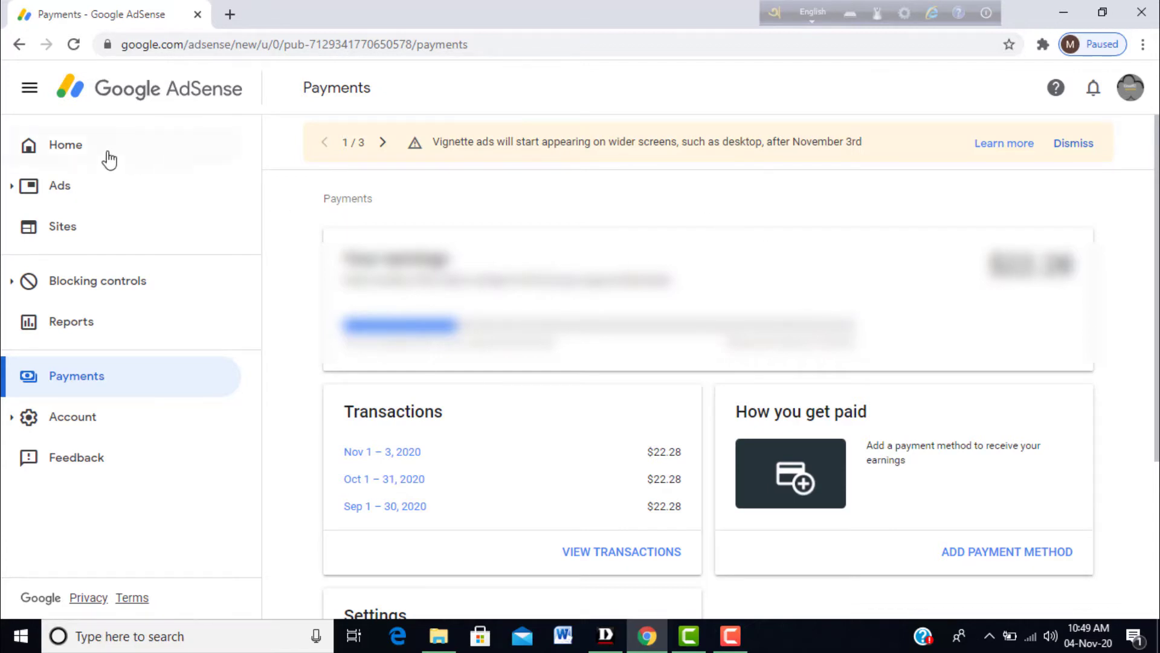
left_click(83, 153)
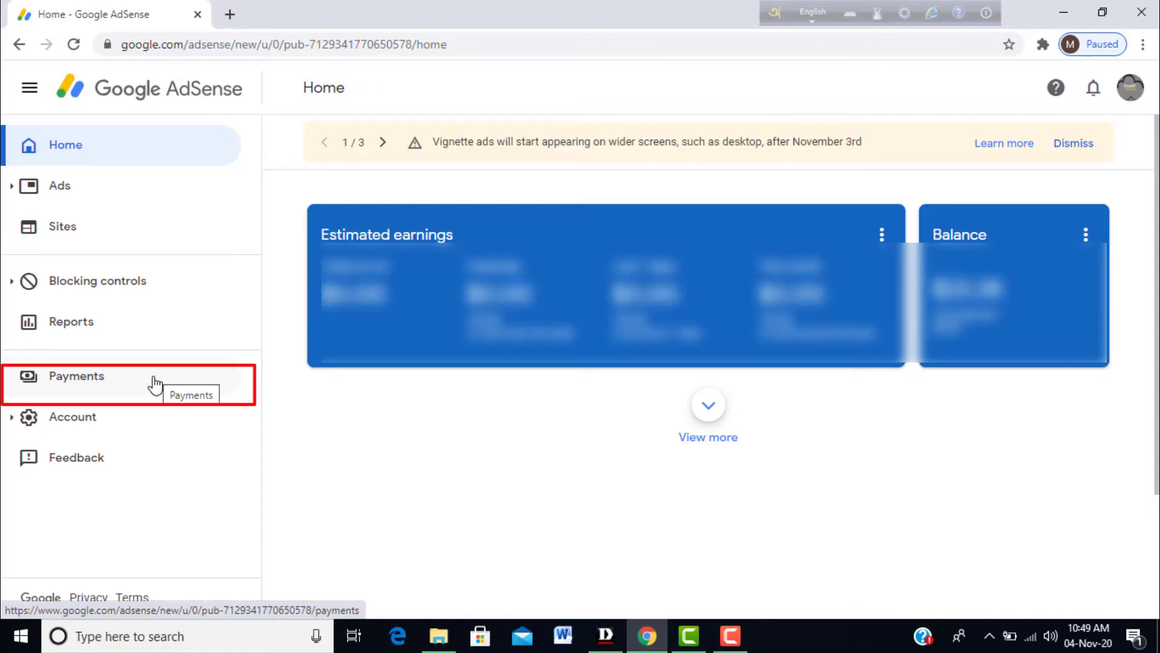
left_click(92, 386)
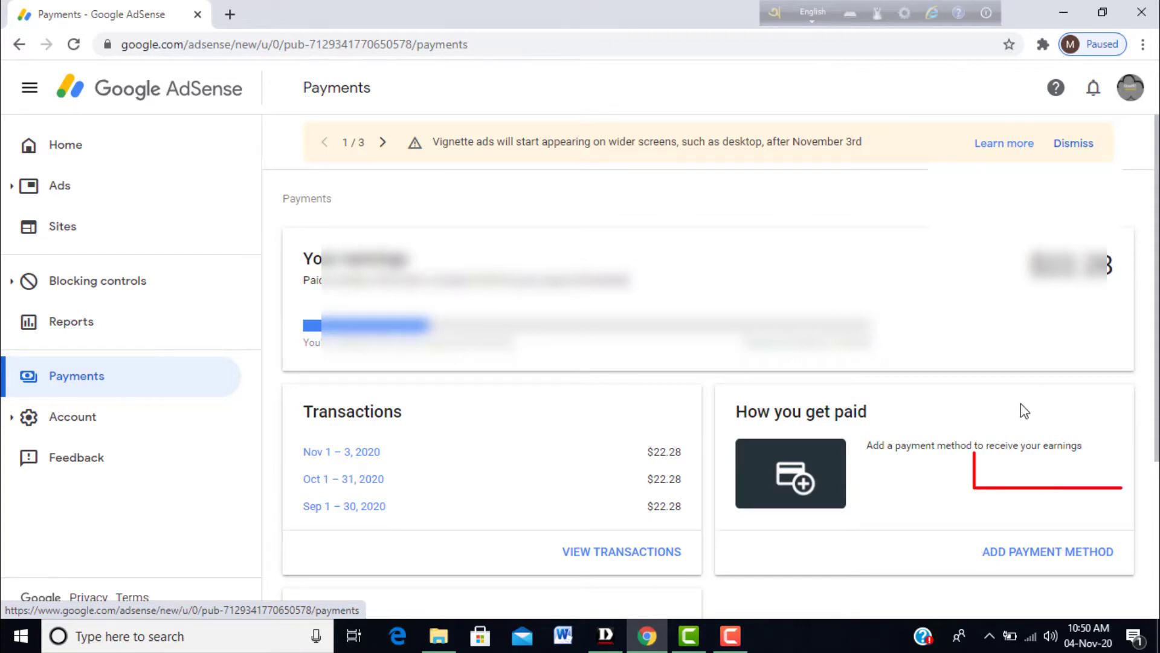
scroll(1020, 403, "down", 1)
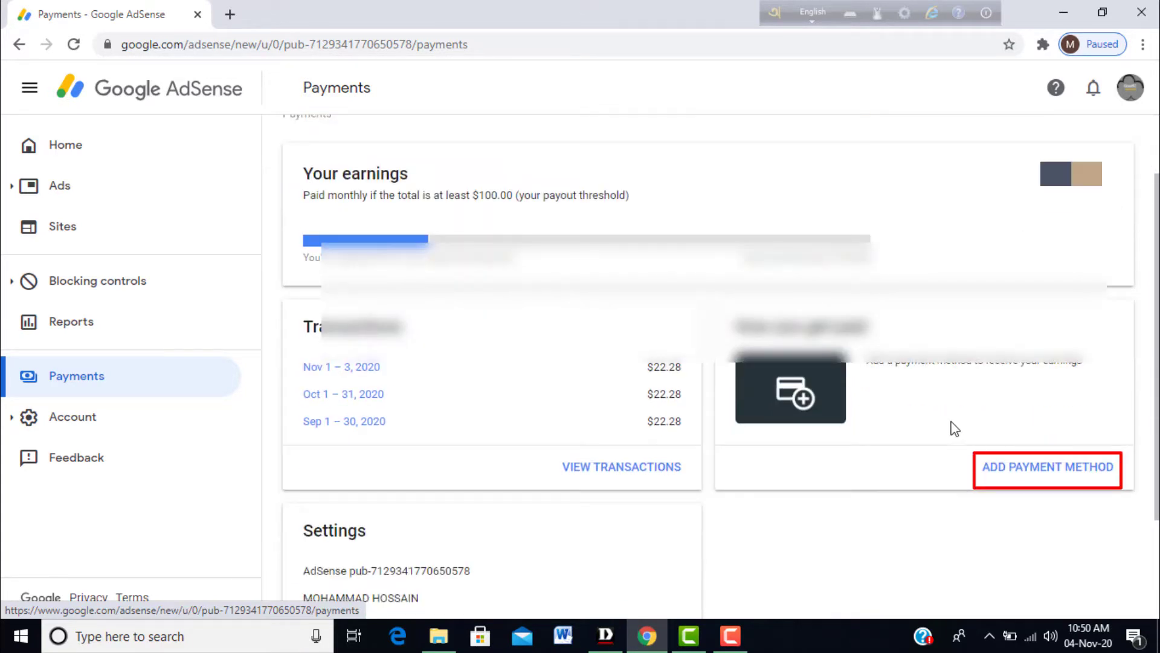
left_click(1058, 471)
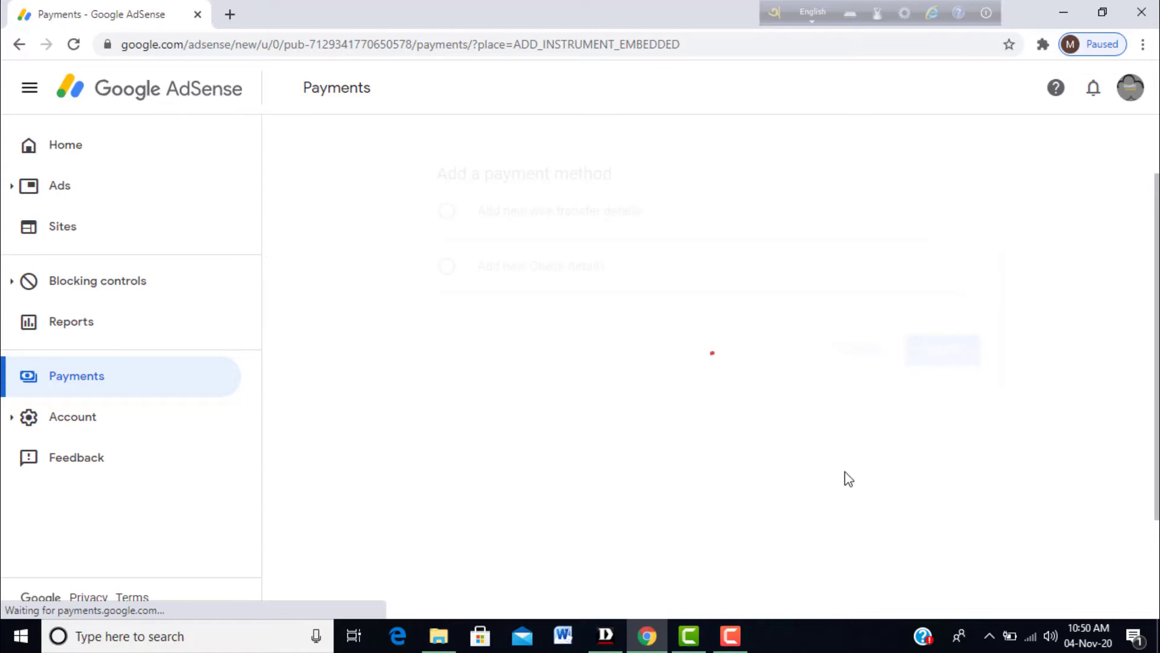
left_click(740, 644)
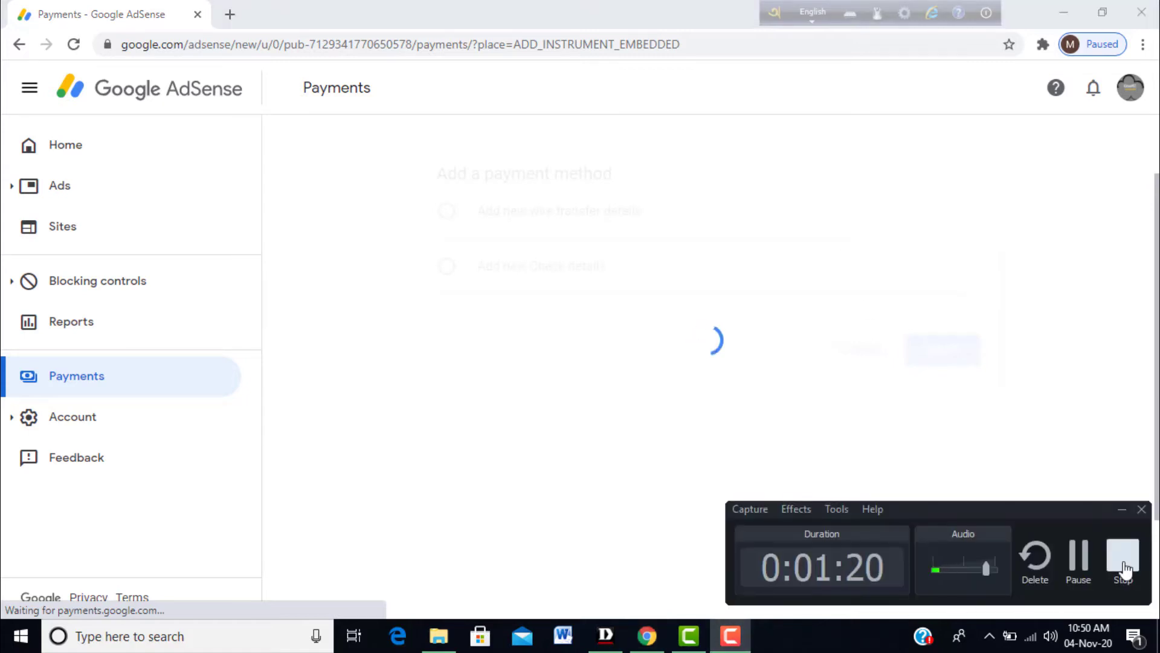
left_click(1080, 559)
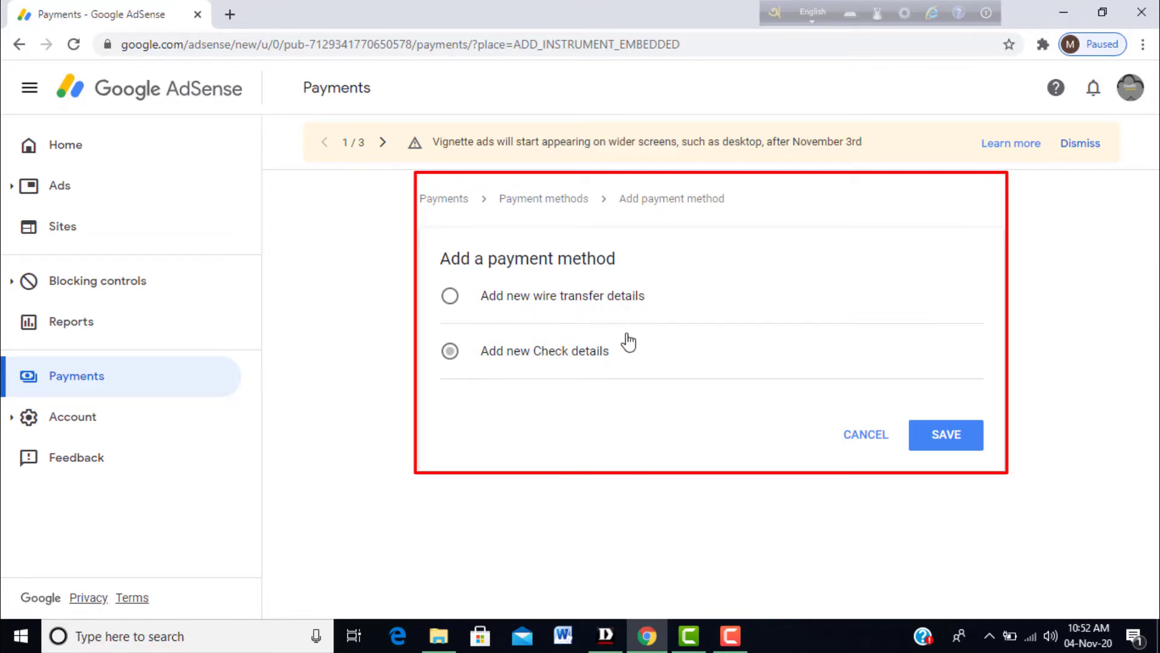
Step: Choose to add new wire transfer details as the payment method
left_click(495, 306)
left_click(452, 349)
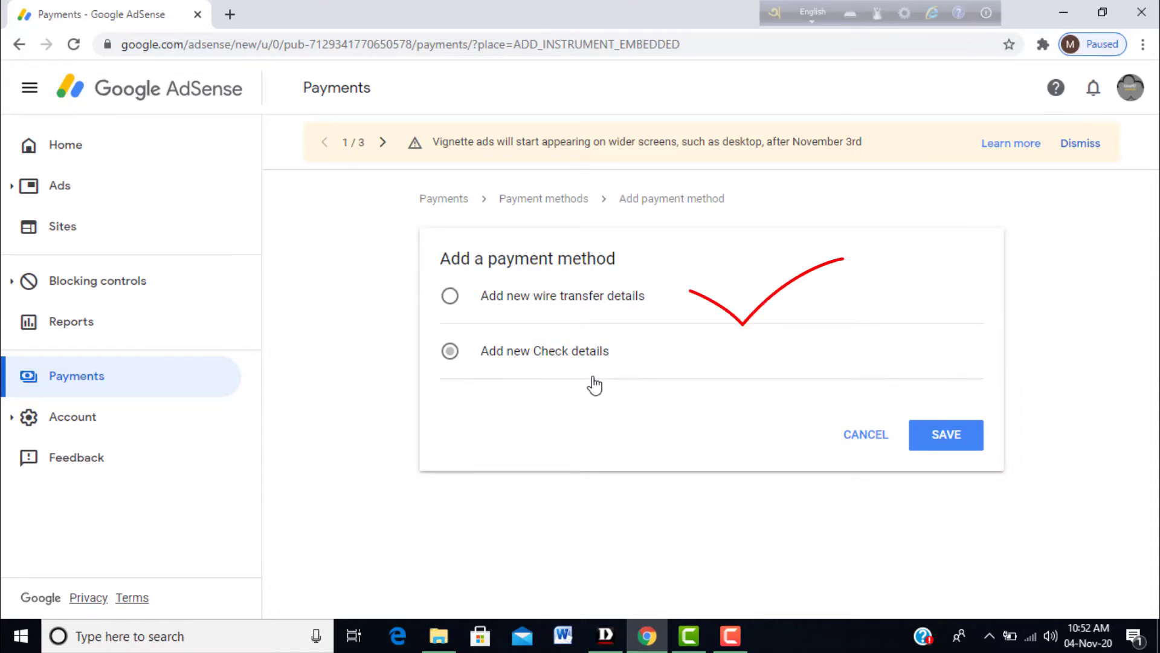
left_click(698, 300)
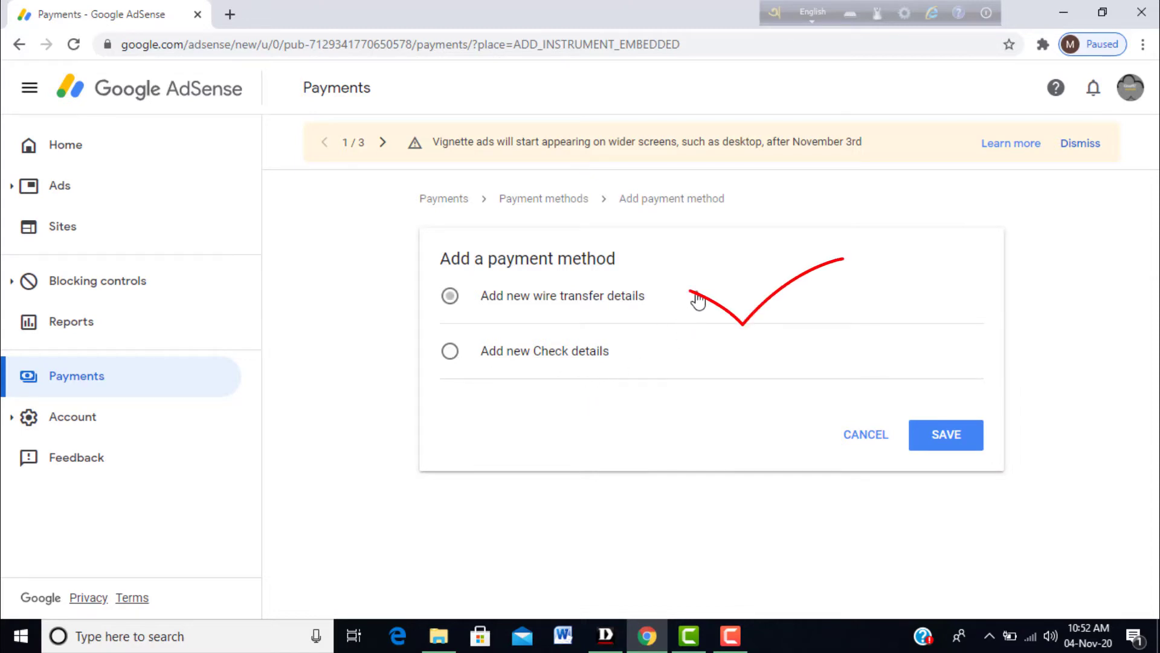
left_click(531, 354)
left_click(452, 298)
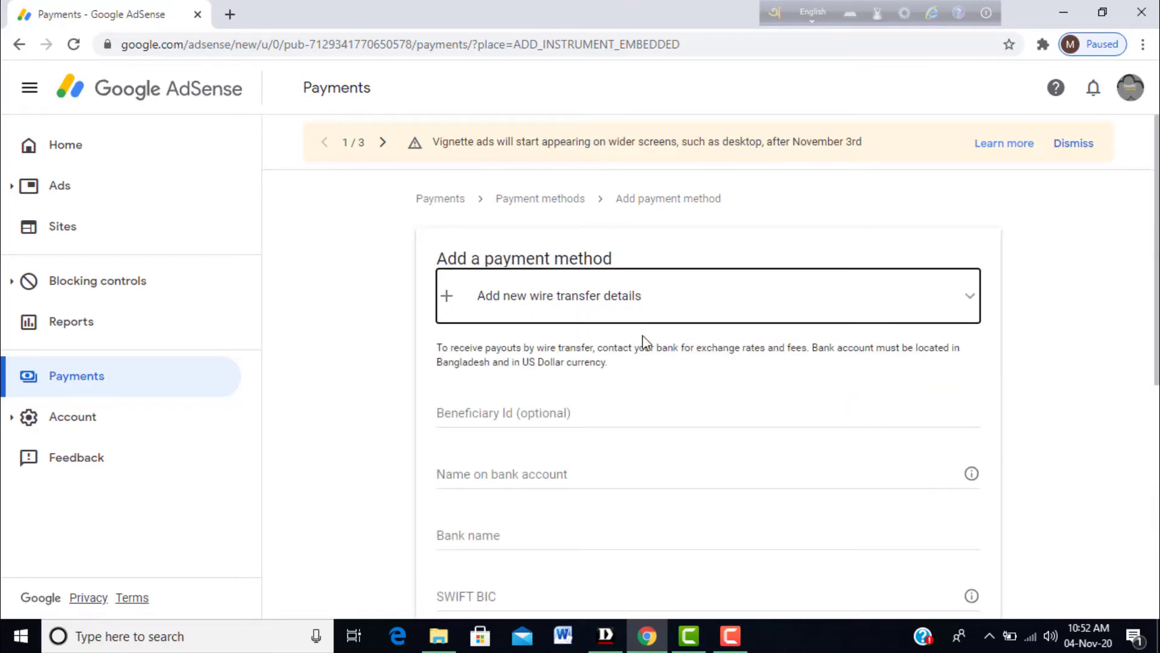
Step: Place the cursor in the Name on bank account field of the wire transfer form
scroll(691, 402, "down", 2)
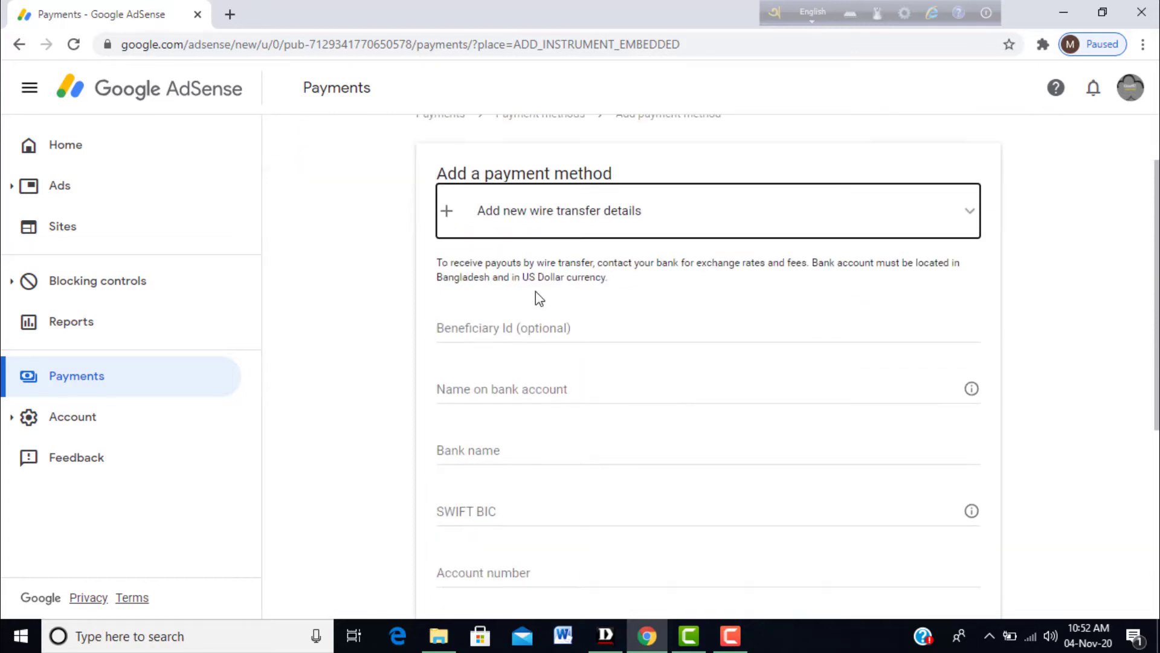
scroll(493, 419, "up", 2)
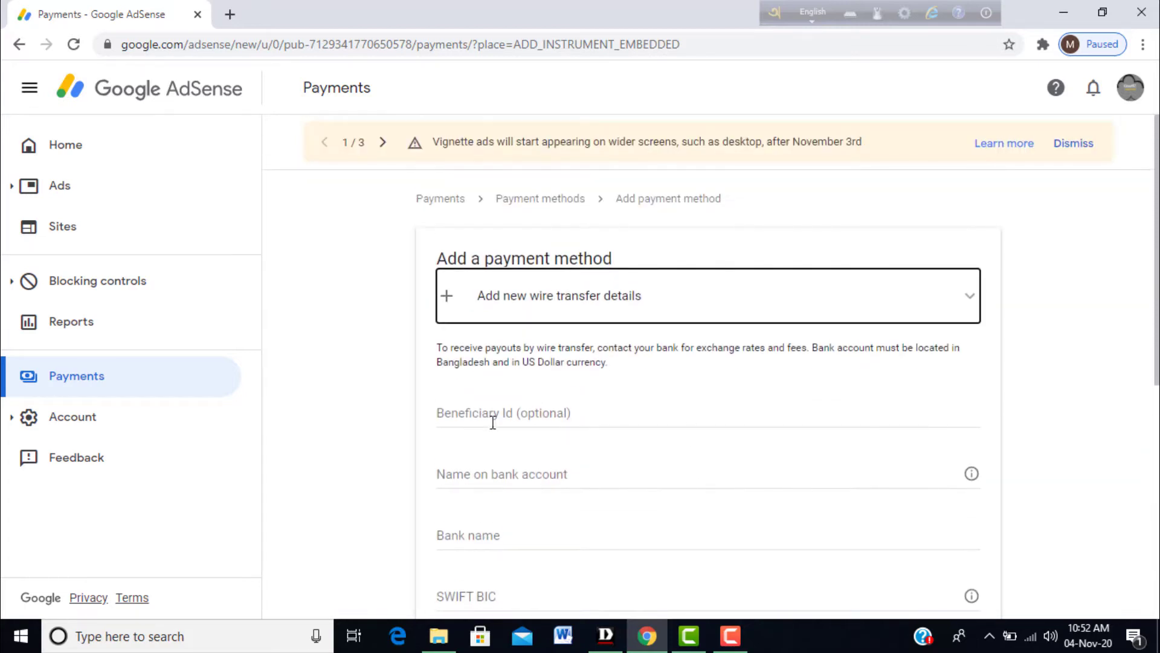
scroll(558, 416, "down", 2)
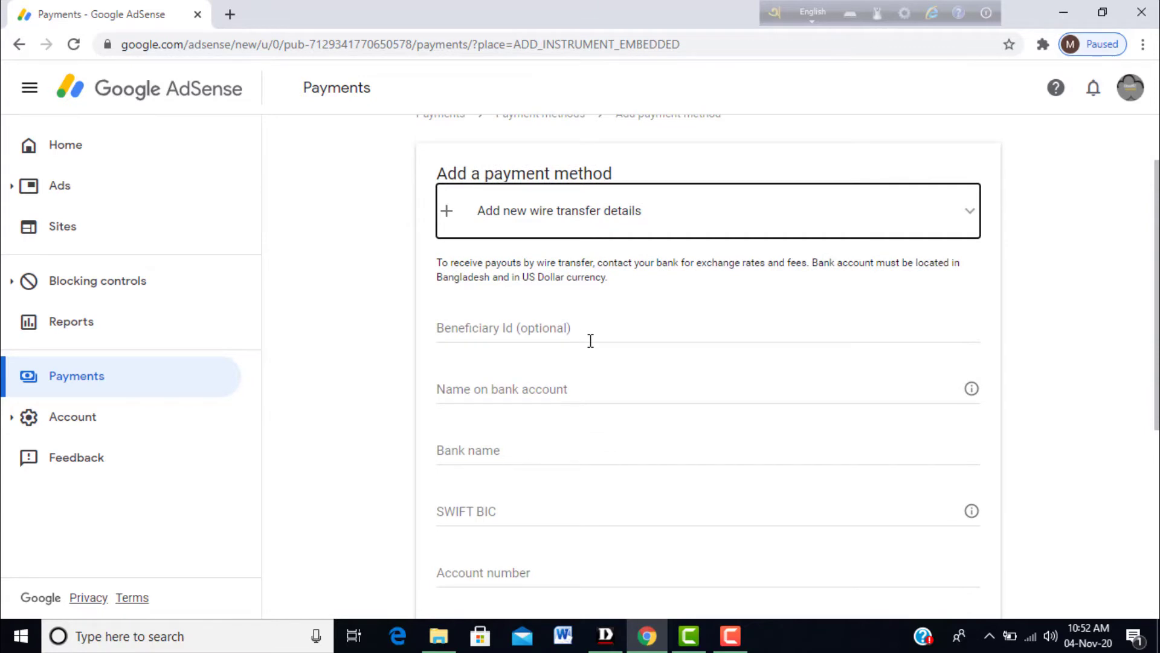
scroll(621, 393, "up", 2)
scroll(625, 395, "down", 4)
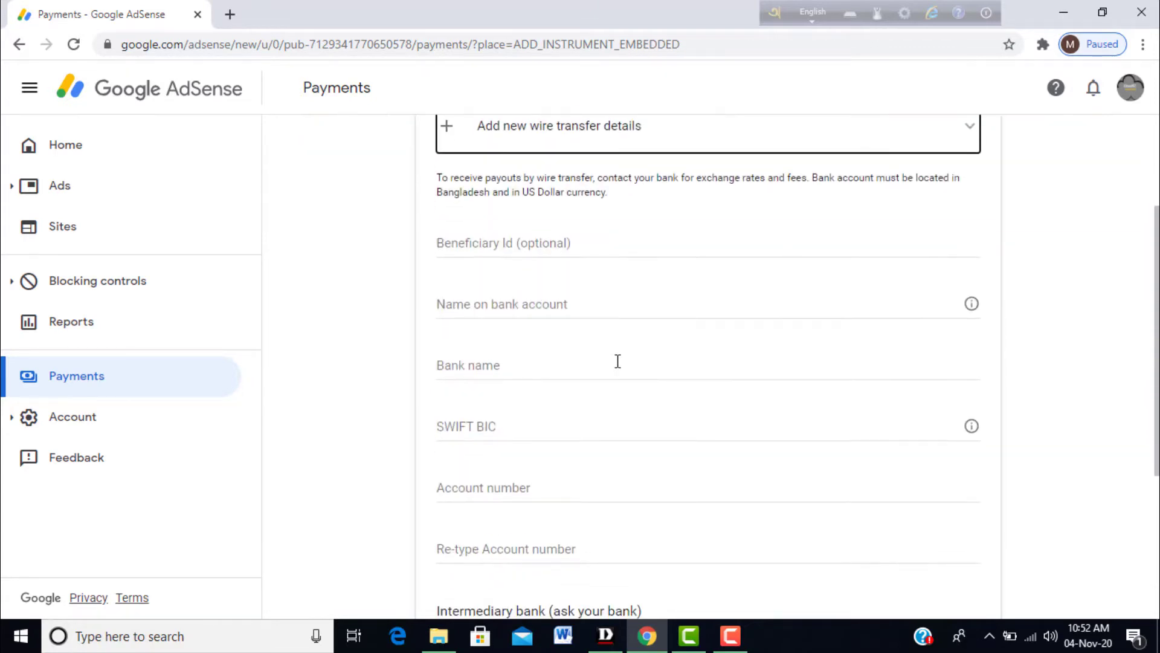
left_click(468, 305)
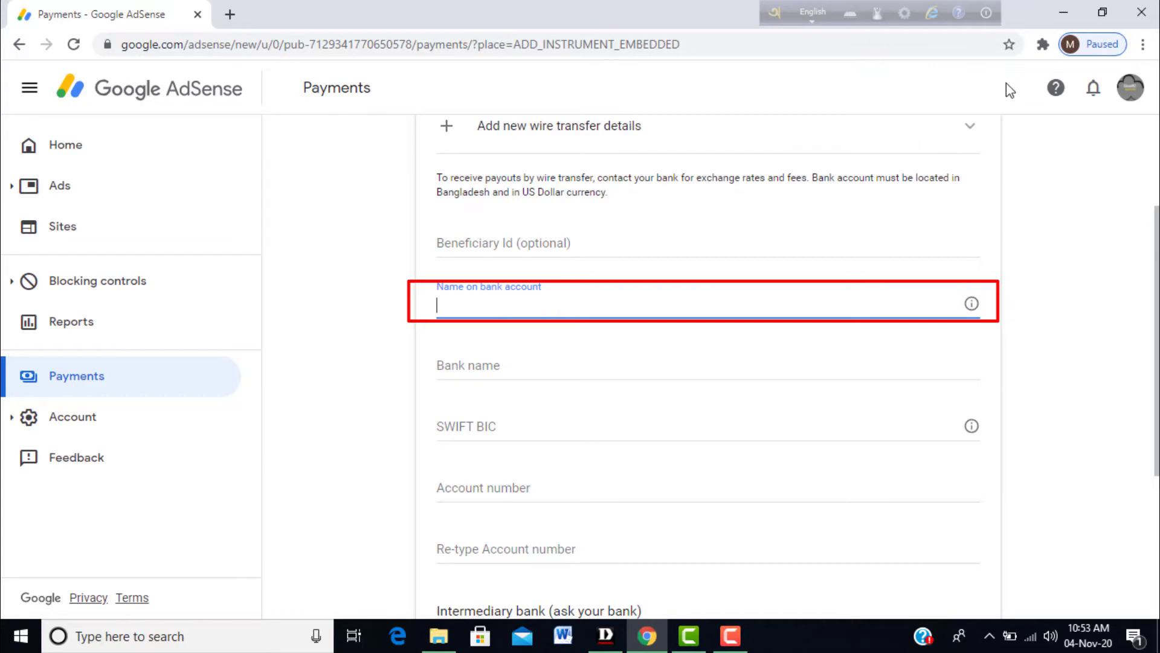
Step: Minimize Chrome and open the .Bank state file from the desktop in Notepad
left_click(1064, 12)
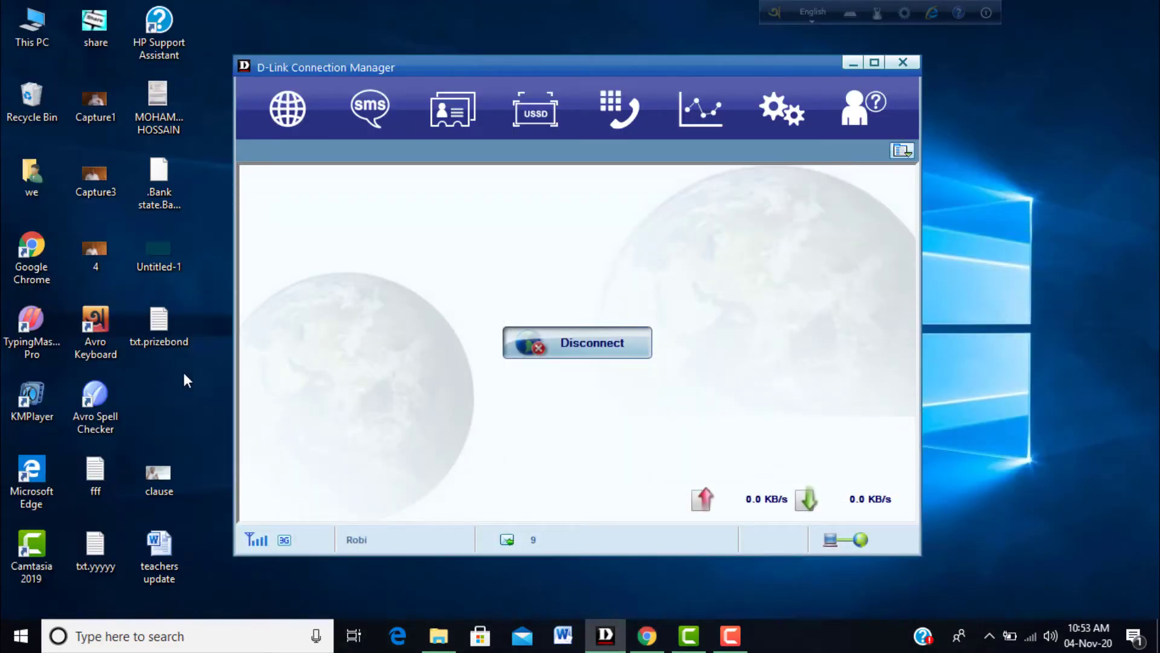
double_click(168, 191)
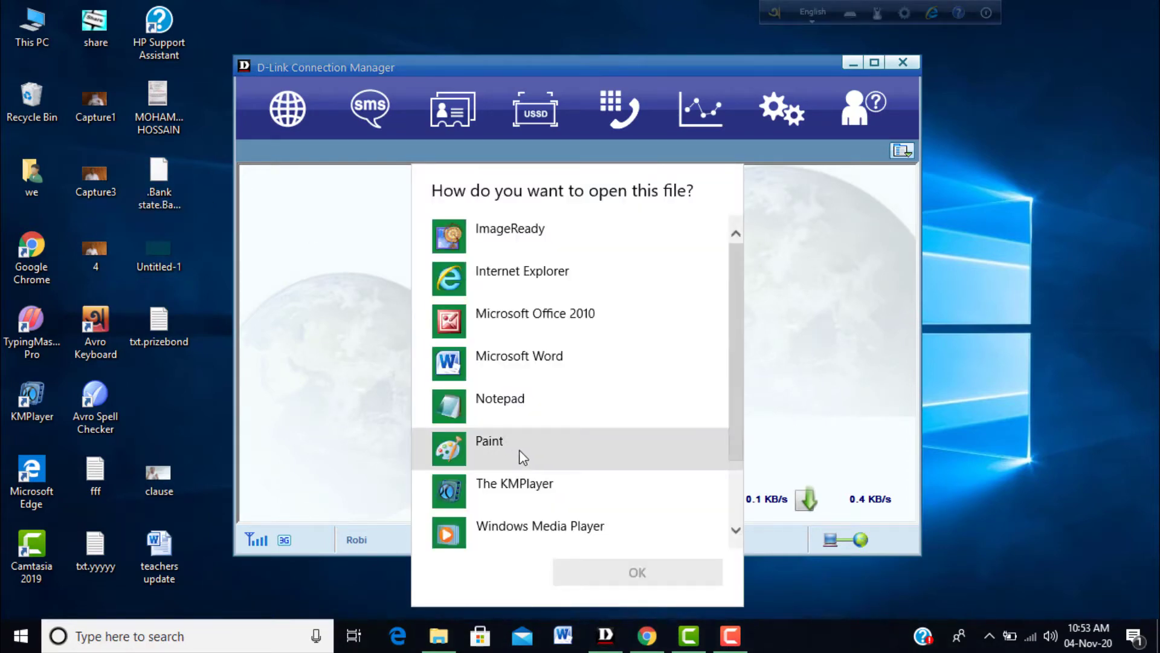
left_click(524, 406)
left_click(642, 572)
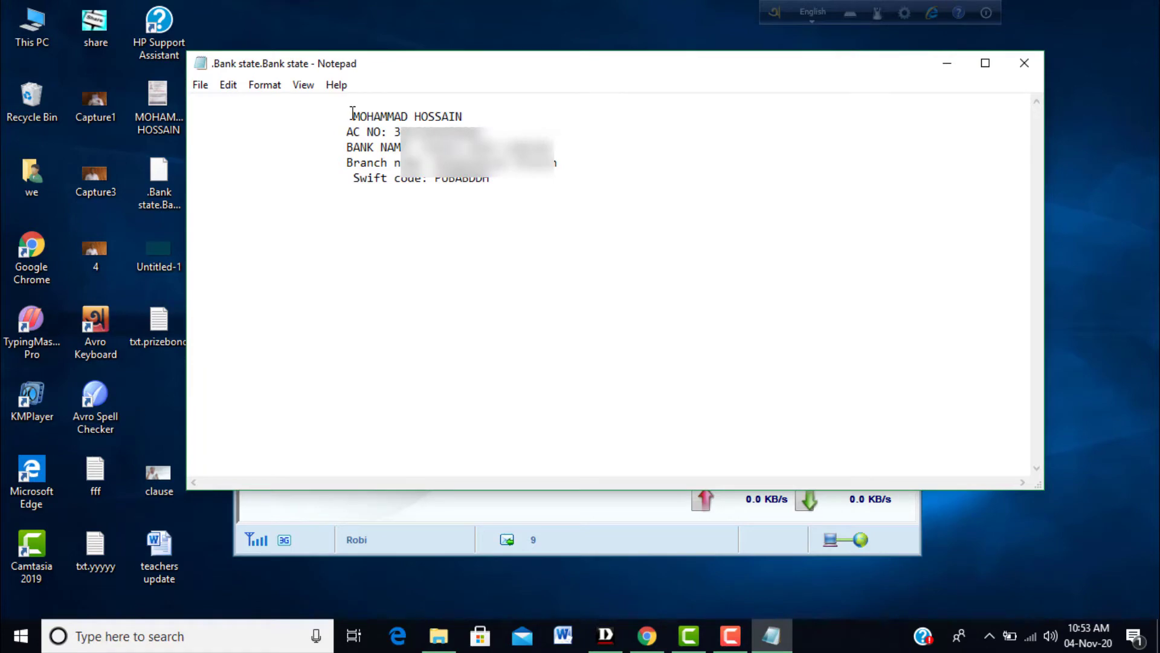
Step: Copy the account holder's name from Notepad and paste it into the Name on bank account field in Chrome
left_click_drag(353, 115, 462, 115)
right_click(446, 113)
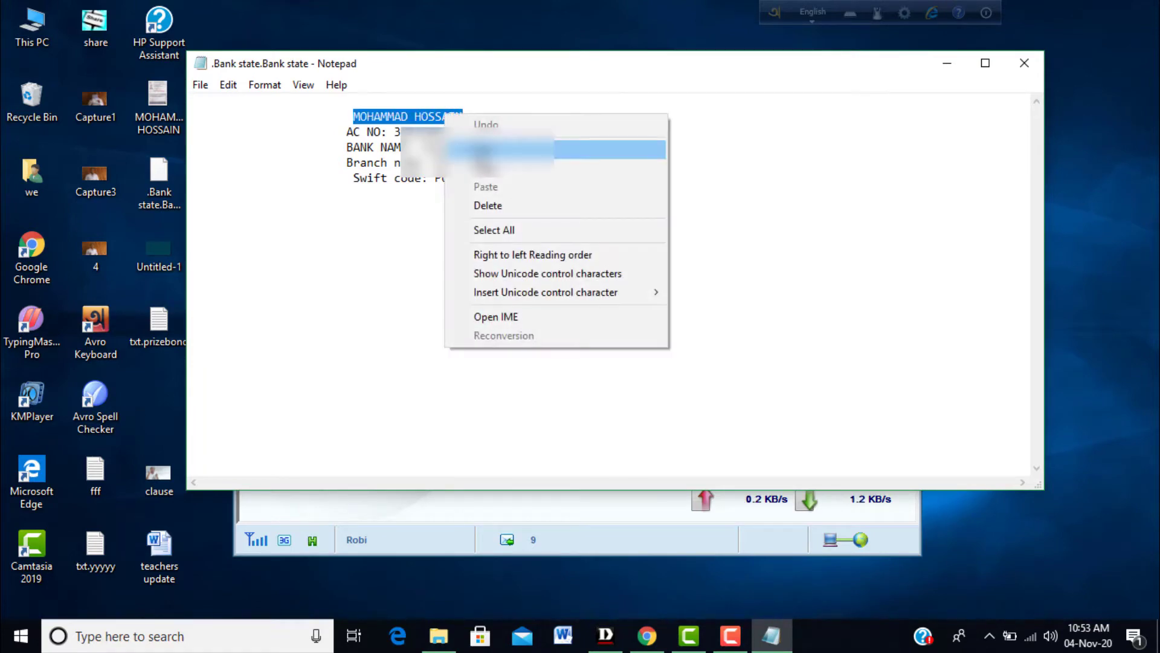
left_click(491, 162)
left_click(646, 635)
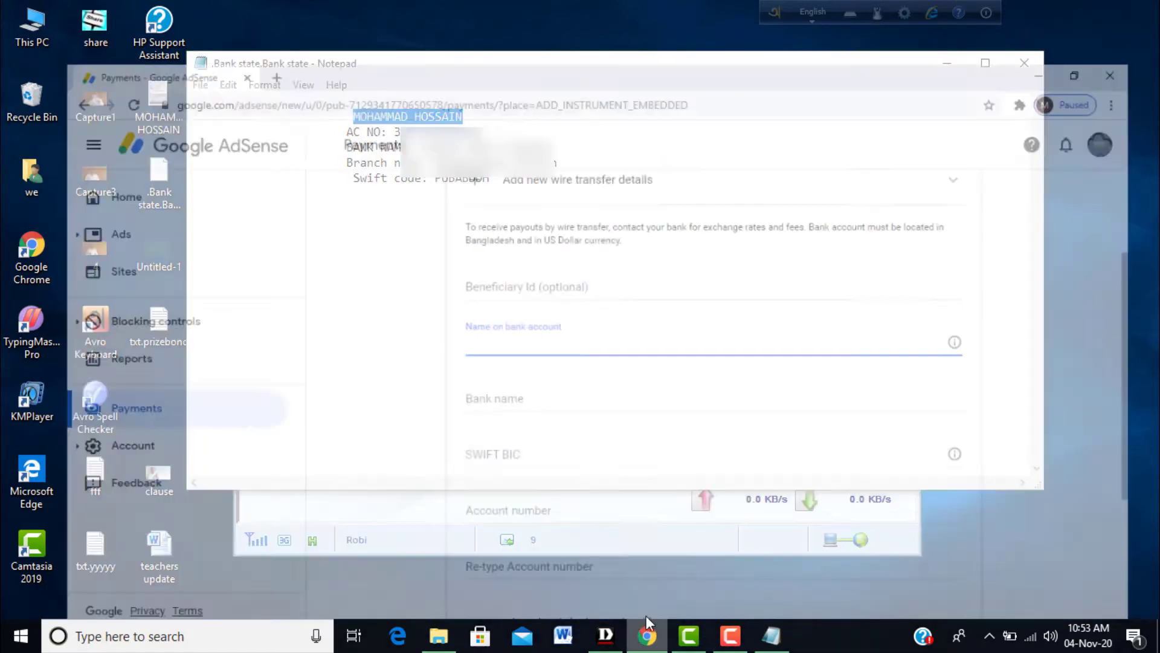
right_click(473, 304)
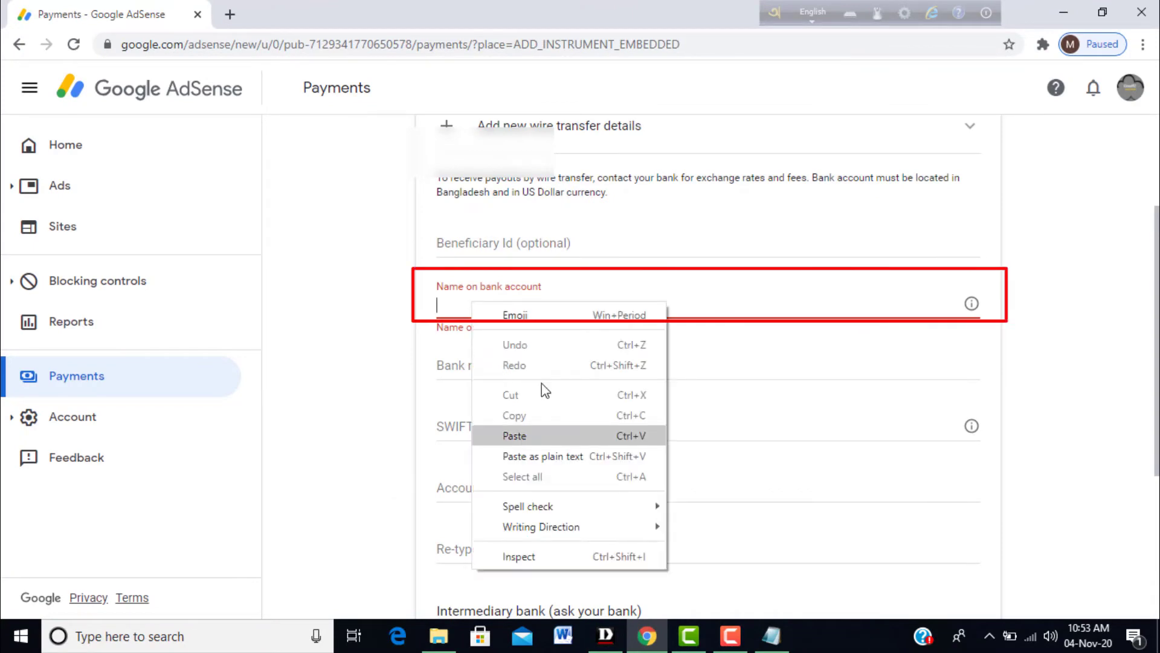
left_click(515, 435)
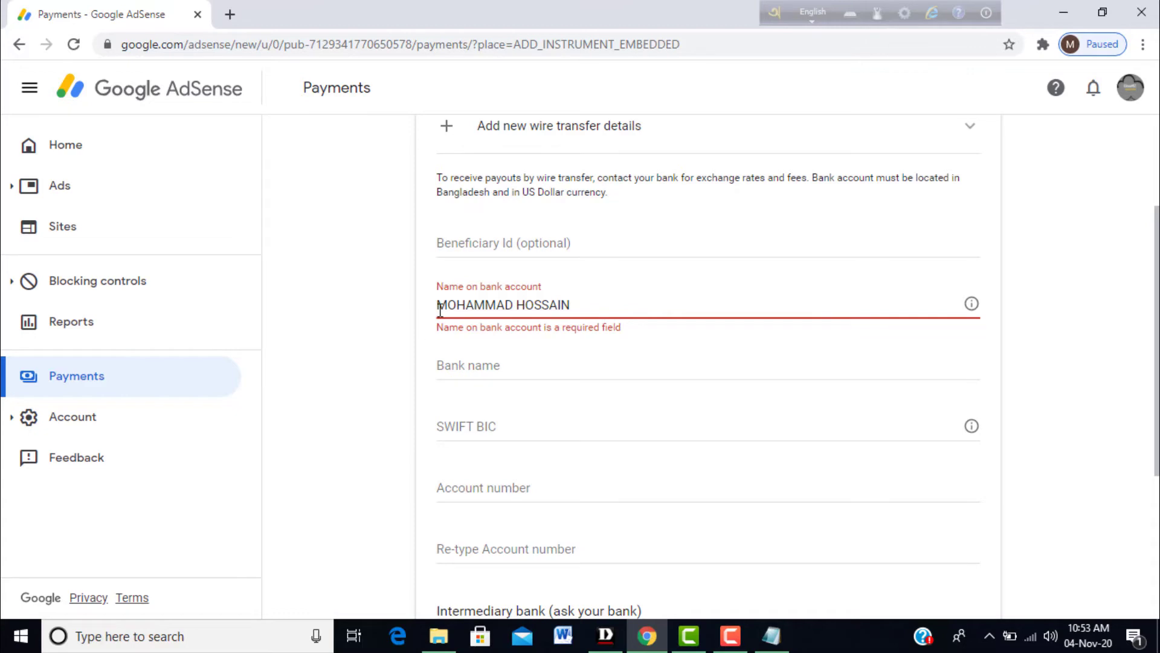
Step: Copy the bank name Pubali Bank Limited from Notepad into the Bank name field of the wire transfer form in Chrome
left_click(500, 364)
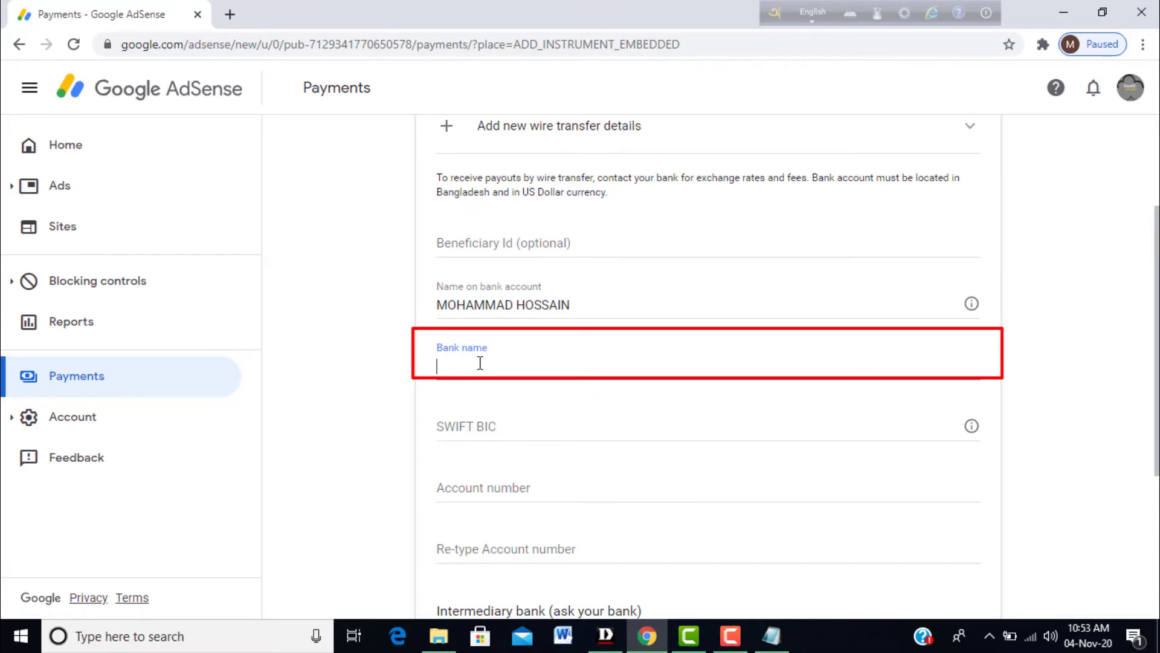
left_click(771, 636)
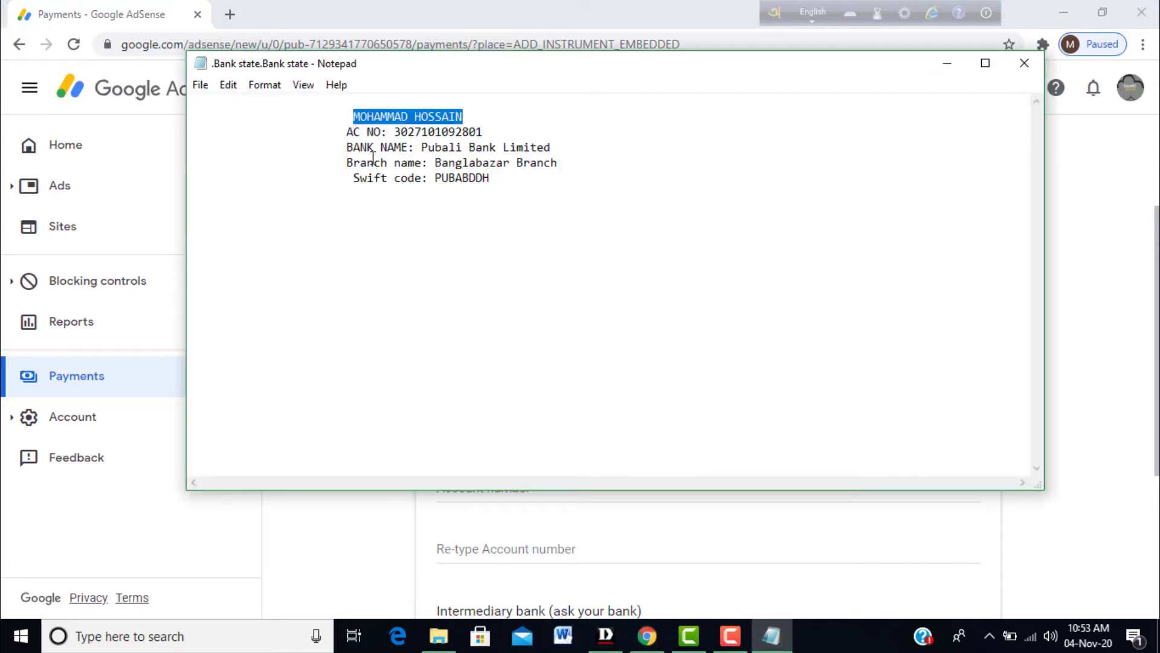
left_click(423, 147)
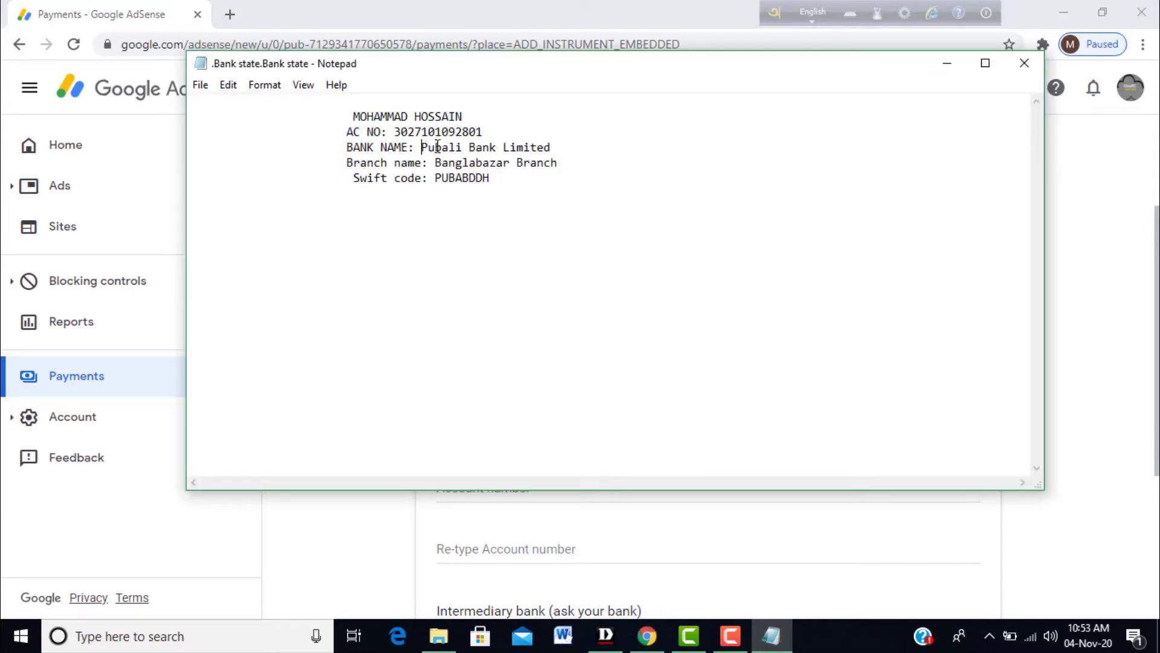
left_click_drag(437, 147, 548, 148)
right_click(539, 148)
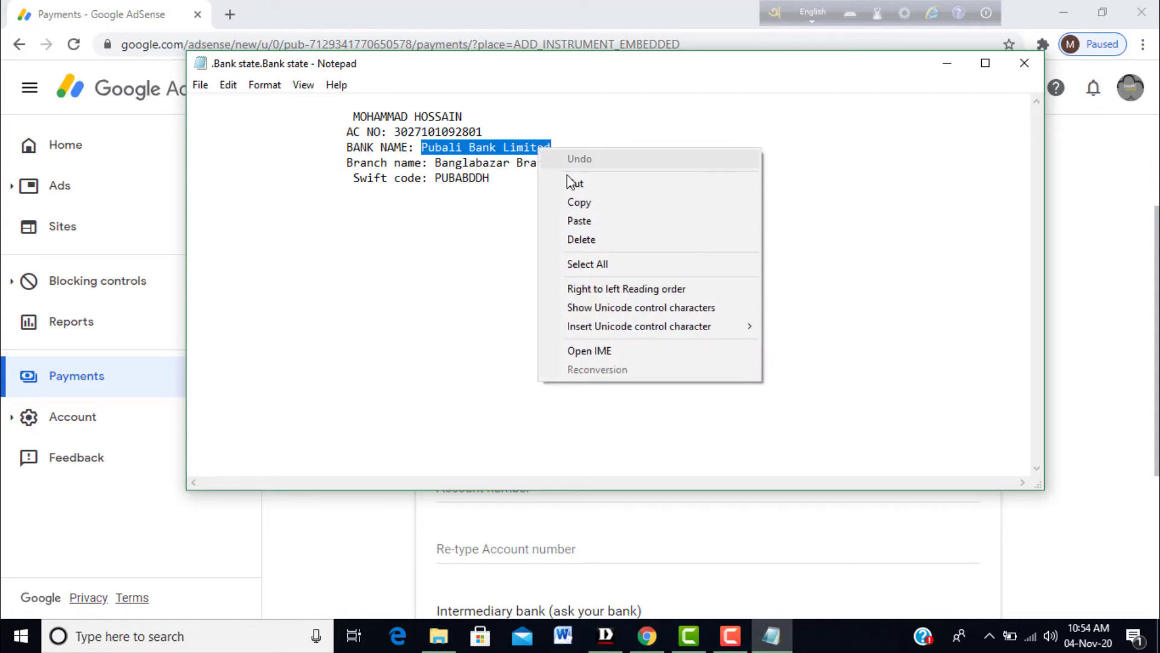
left_click(589, 197)
left_click(650, 638)
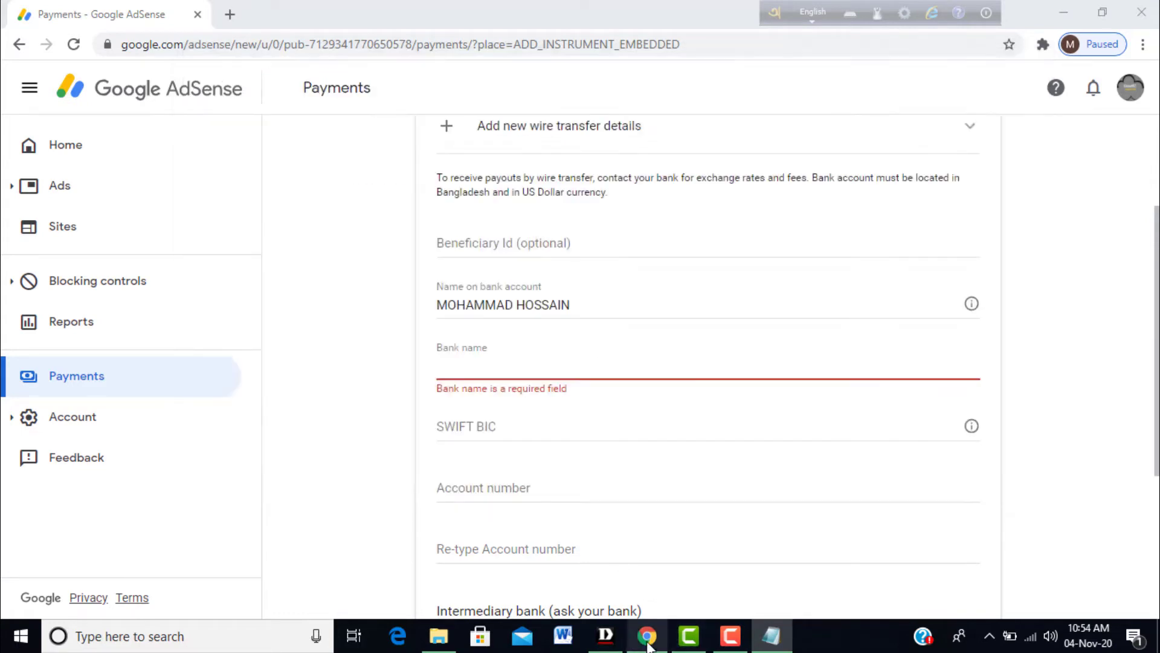
right_click(468, 364)
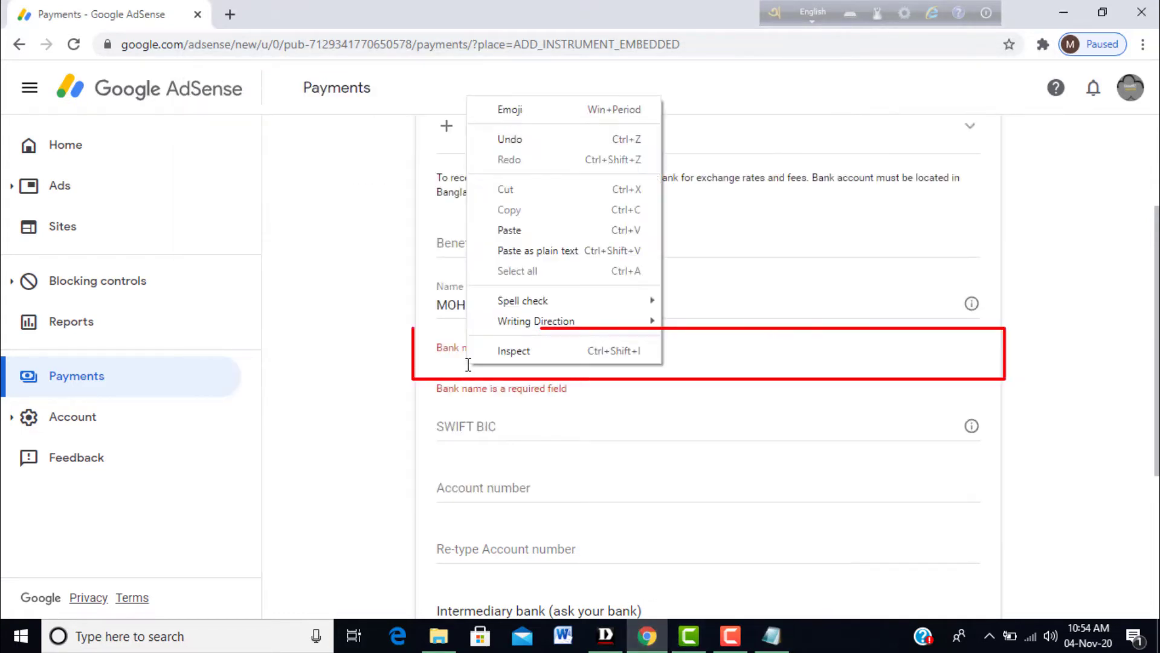
left_click(505, 232)
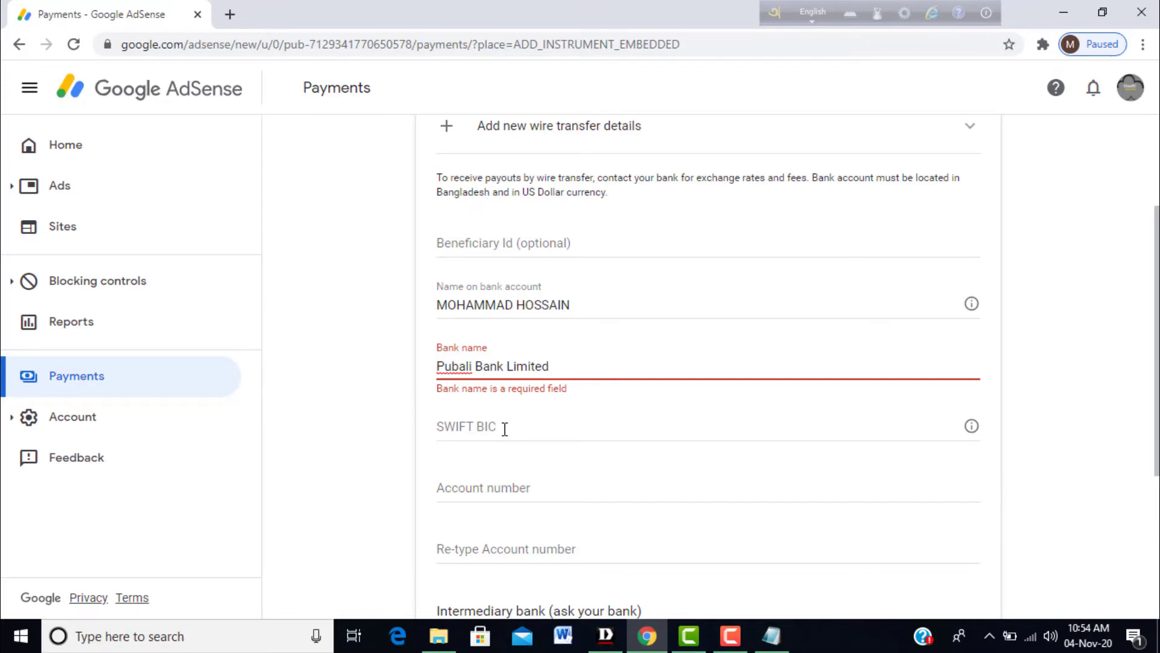
Step: Copy the Swift code PUBABDDH from the Notepad file and paste it into the SWIFT BIC field of the wire transfer form in Chrome
scroll(505, 428, "down", 4)
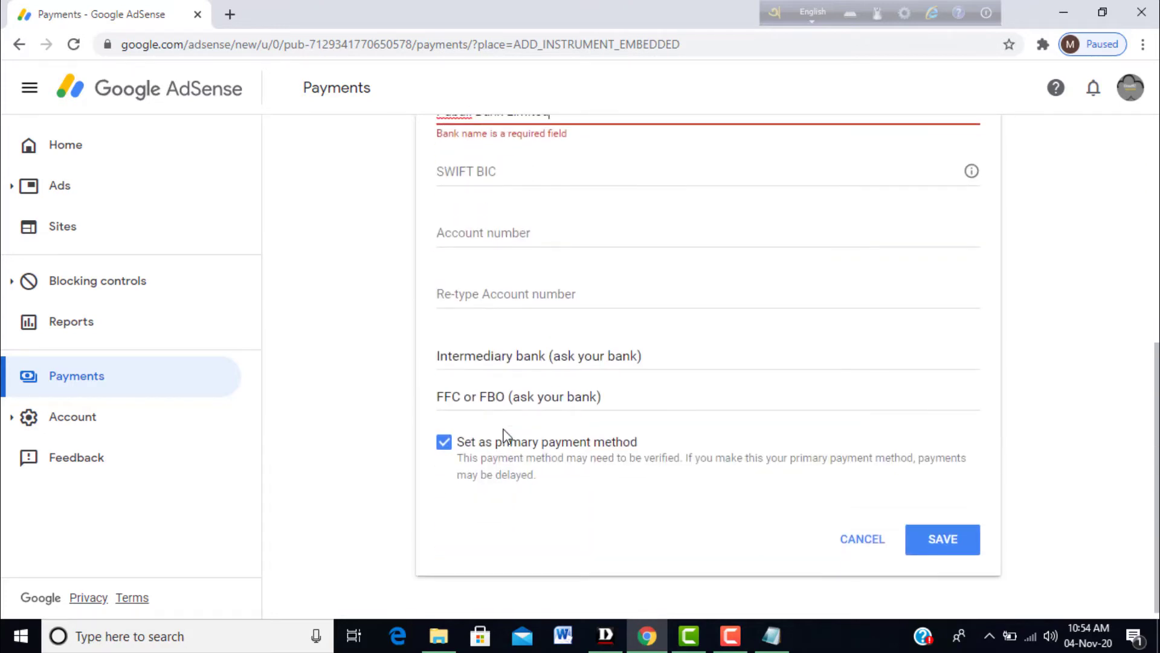
scroll(507, 435, "up", 3)
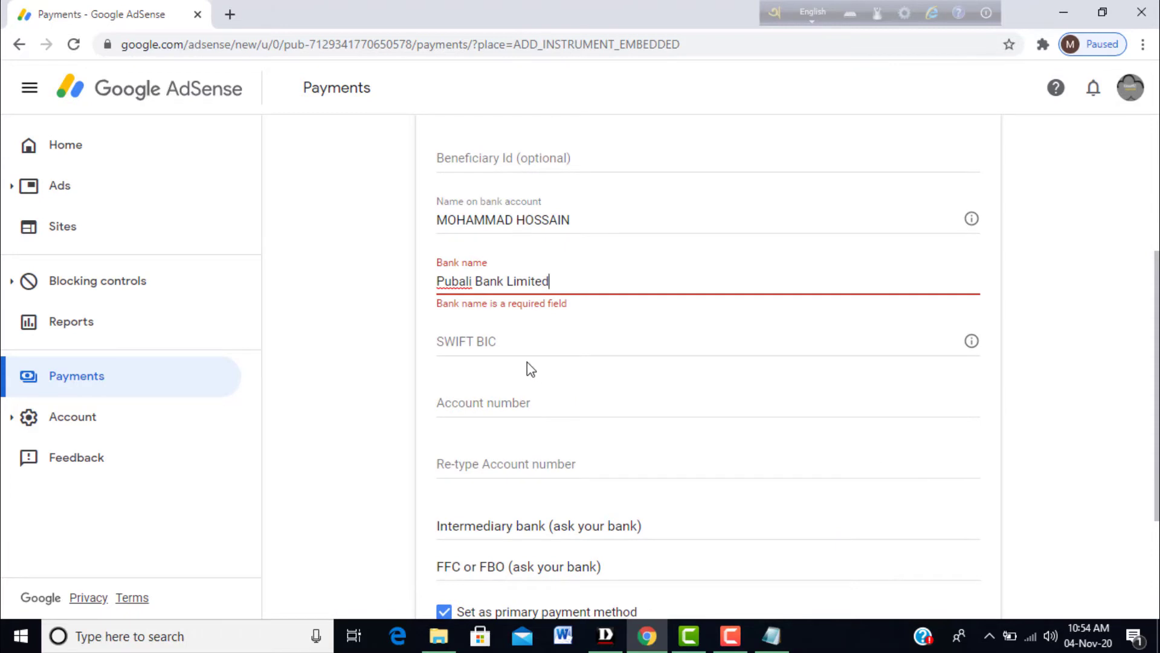
left_click(522, 341)
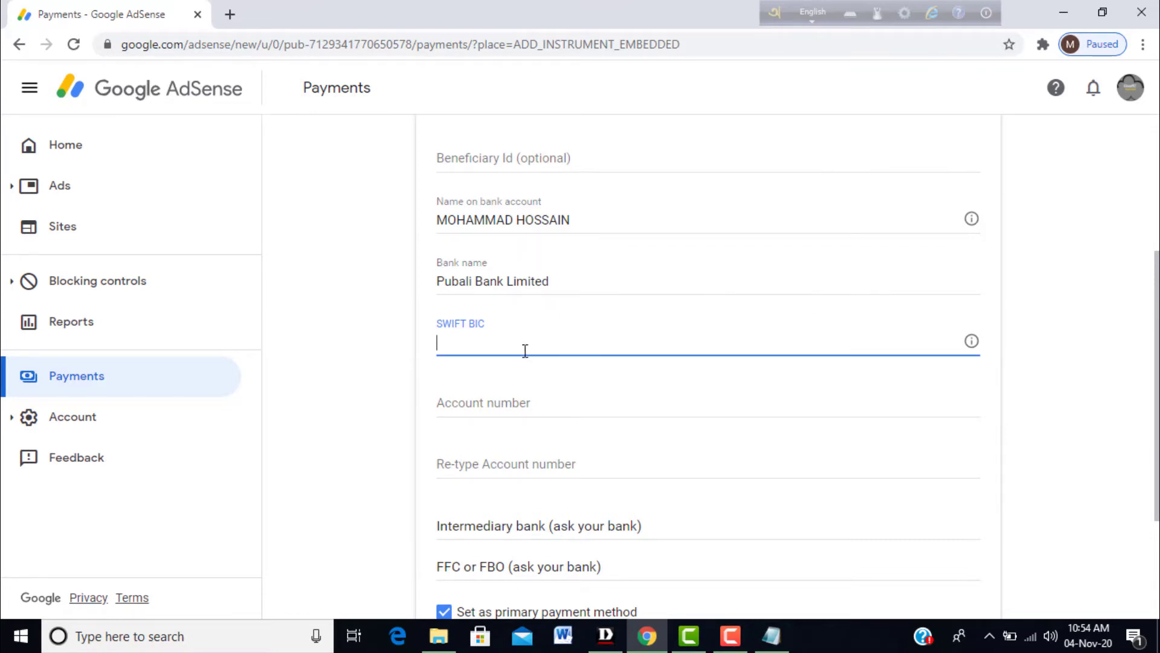
left_click(777, 646)
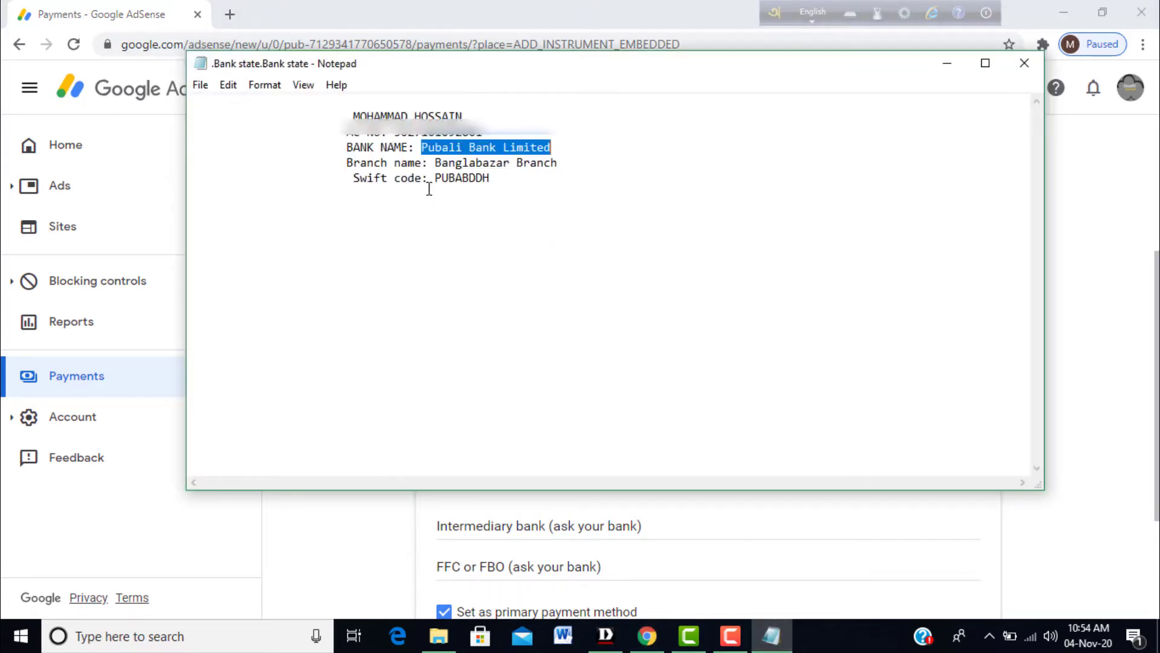
left_click_drag(437, 178, 493, 178)
right_click(482, 178)
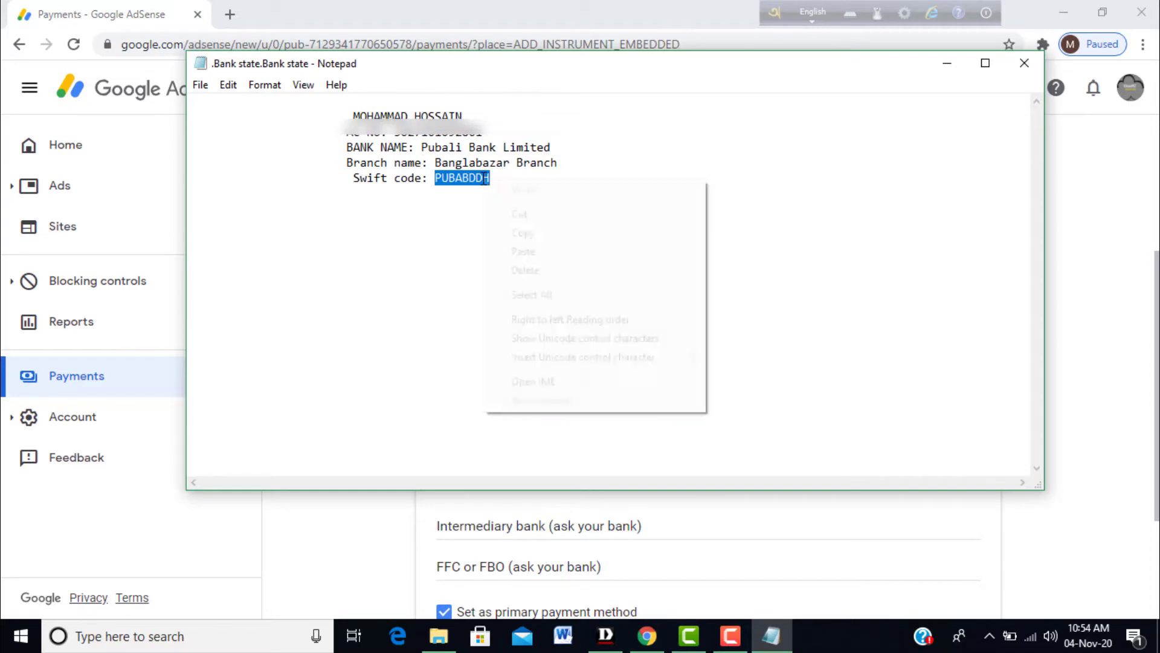
left_click(515, 233)
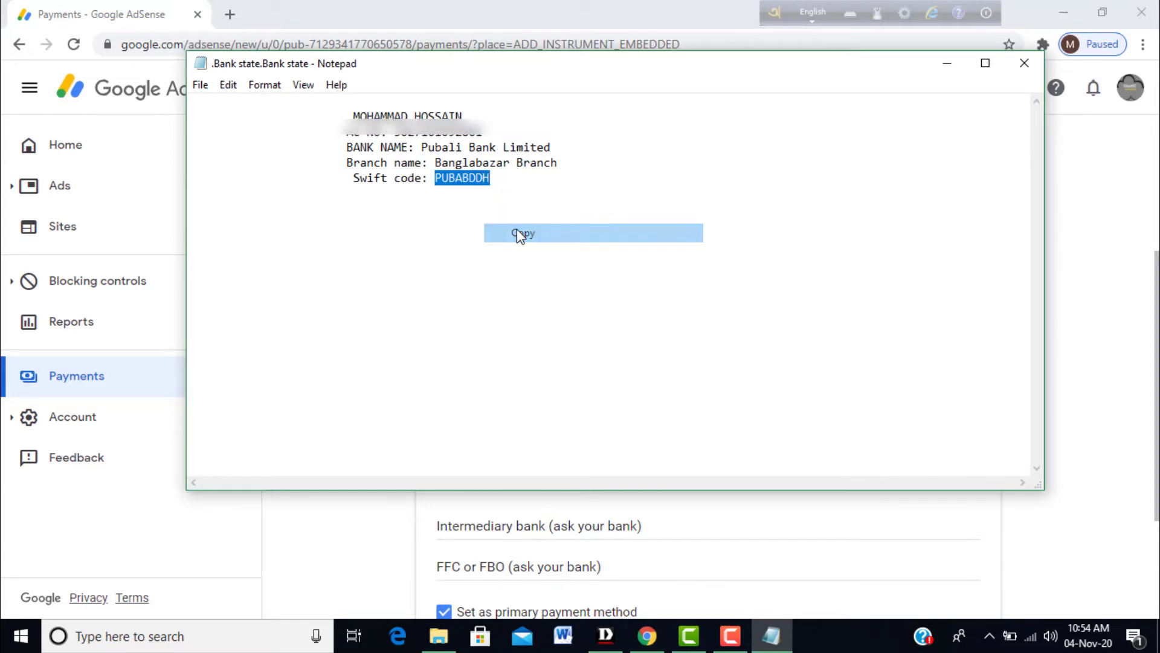
left_click(645, 634)
right_click(473, 343)
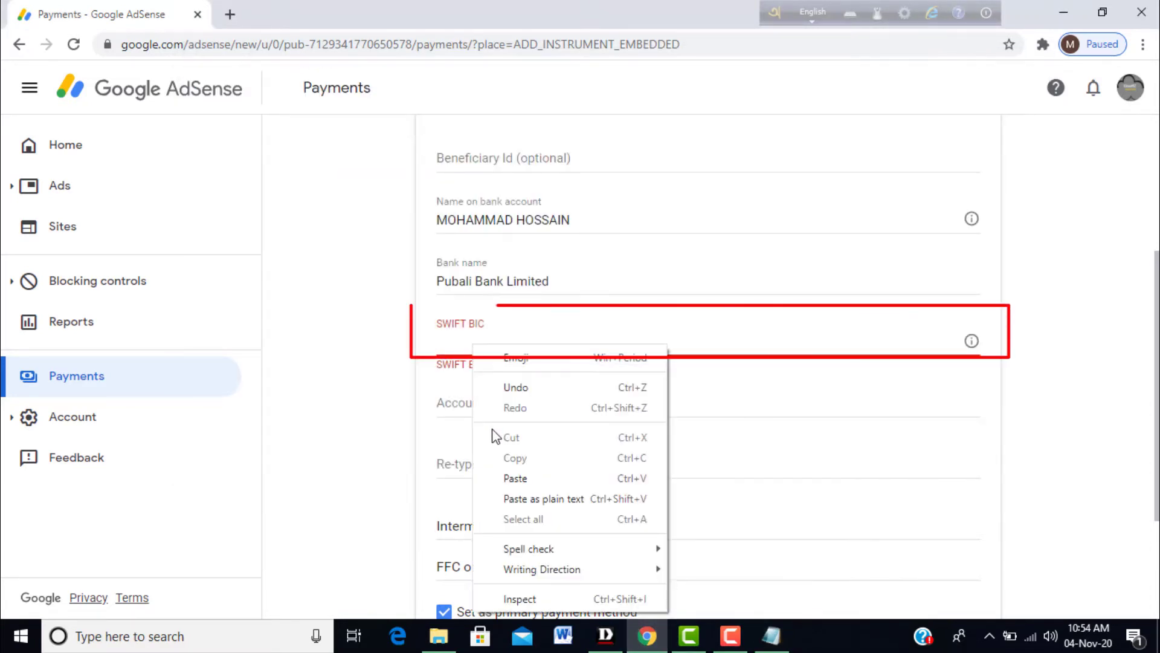
left_click(515, 478)
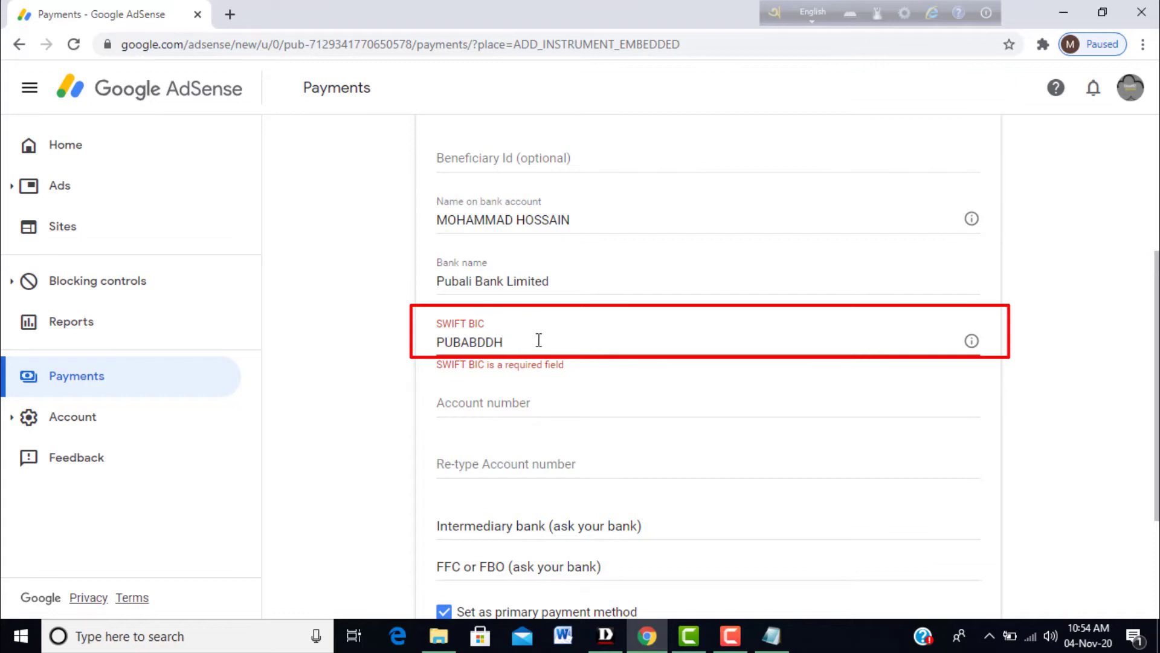
Step: Open the BanksBD.org bank portal in a new browser tab and go to its Pubali Bank Ltd page
left_click(232, 14)
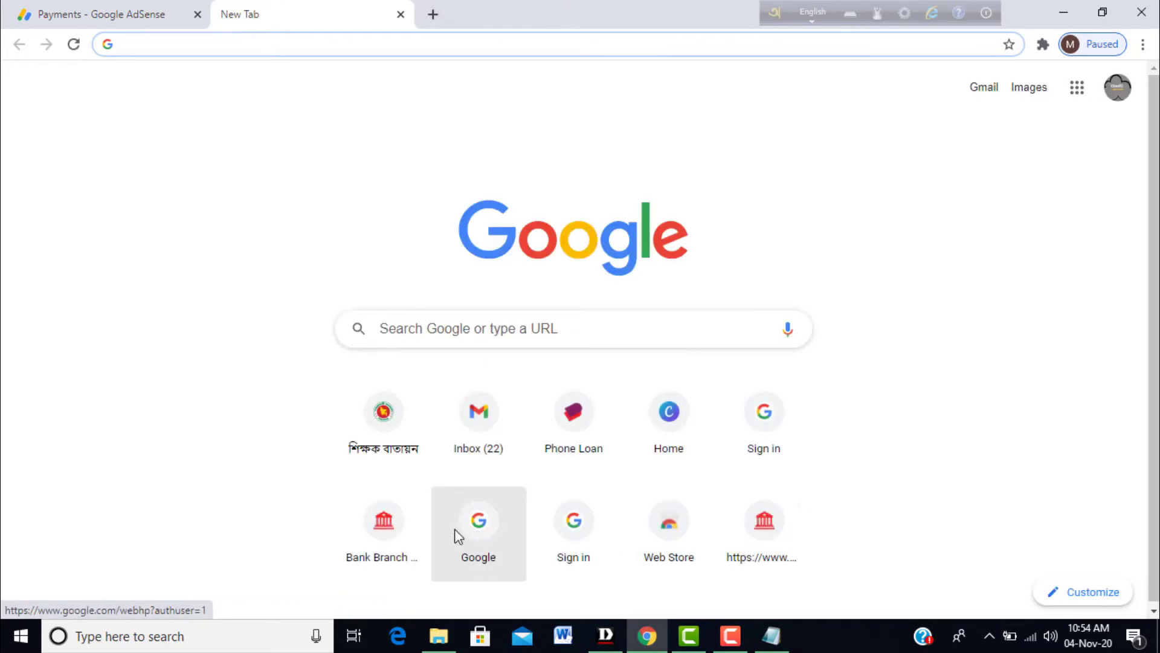
left_click(388, 544)
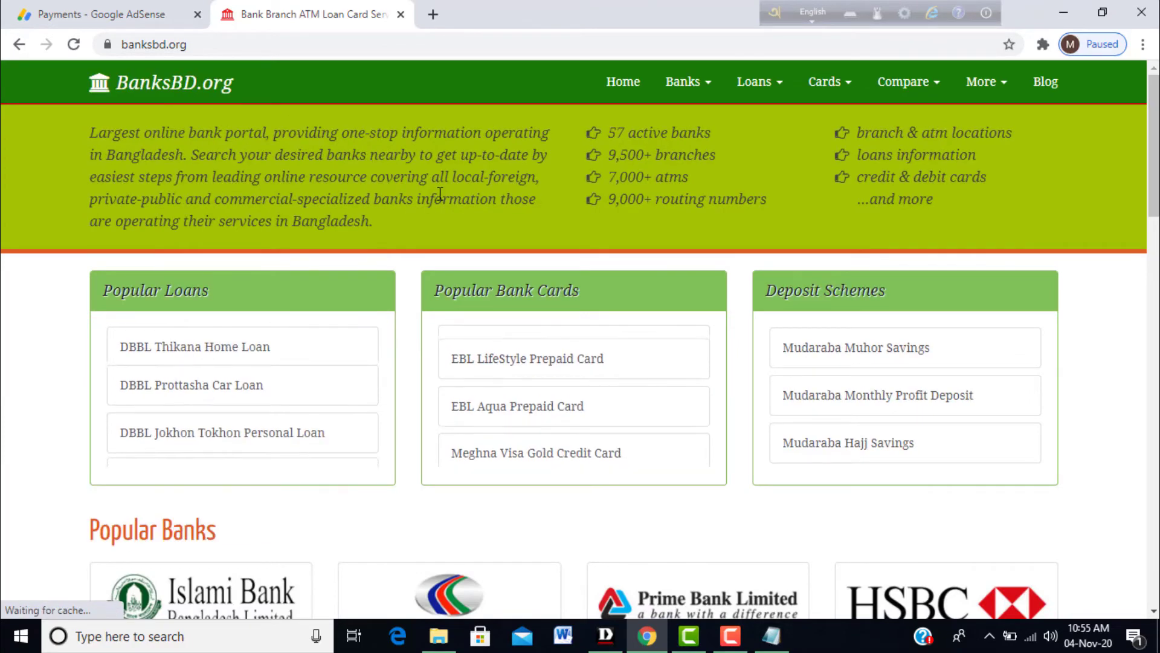
scroll(543, 302, "down", 5)
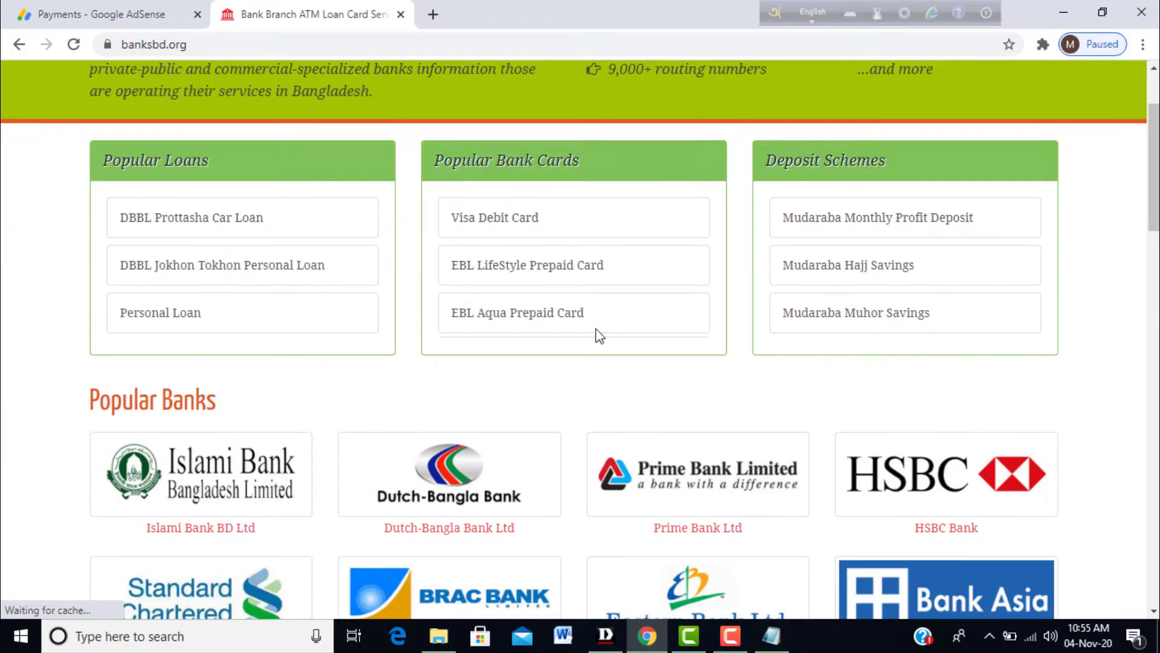
scroll(888, 344, "down", 3)
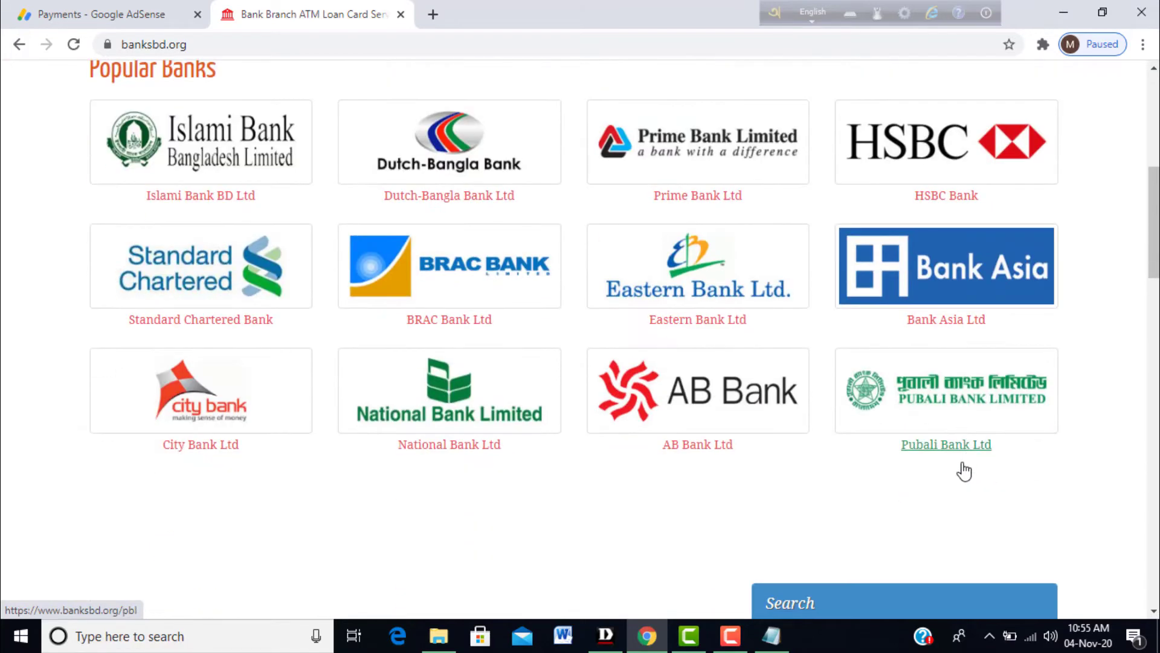
left_click(931, 405)
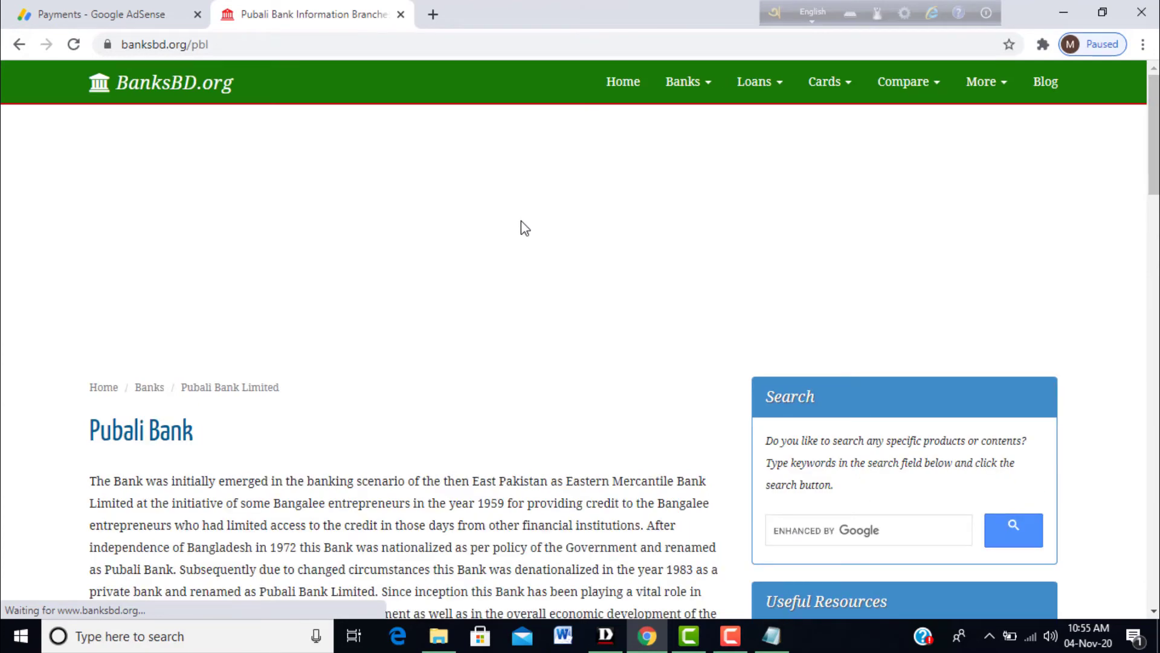
Step: Open Pubali Bank's branch listings and show the branches in the Feni district
scroll(521, 221, "down", 3)
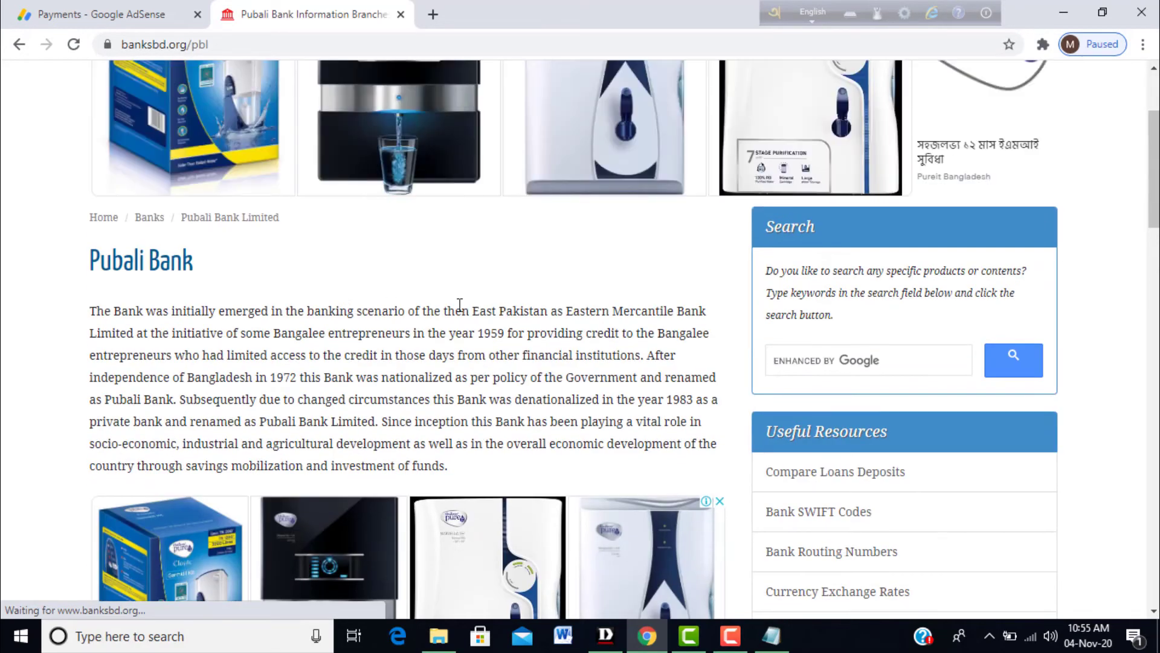
scroll(459, 305, "down", 8)
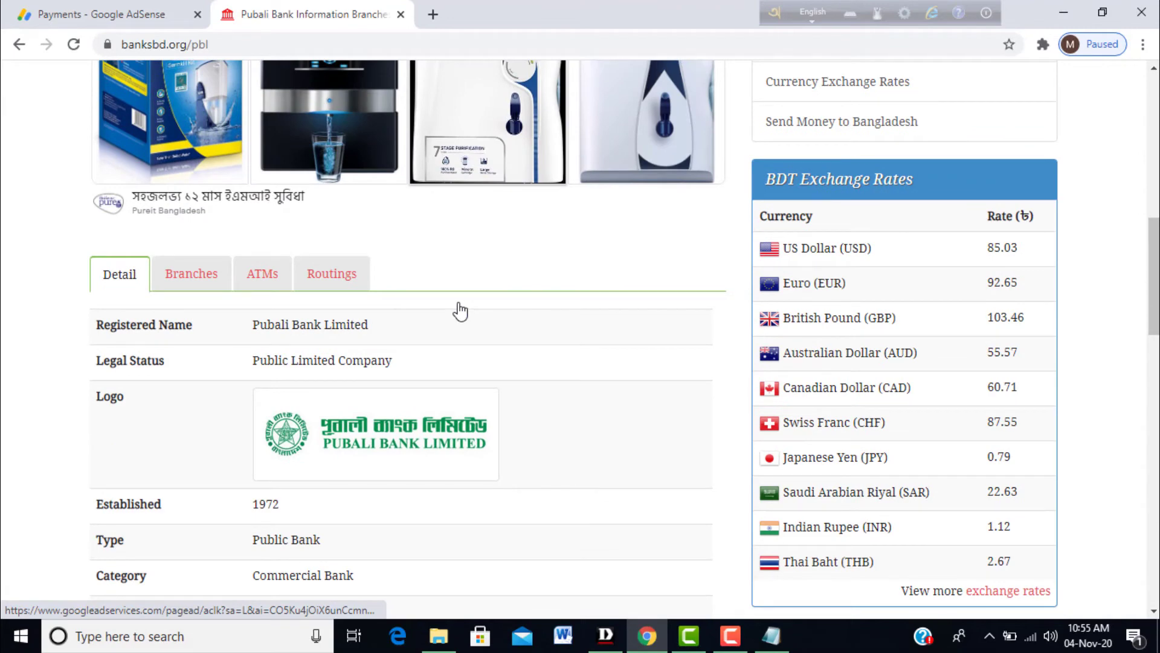
scroll(458, 302, "down", 1)
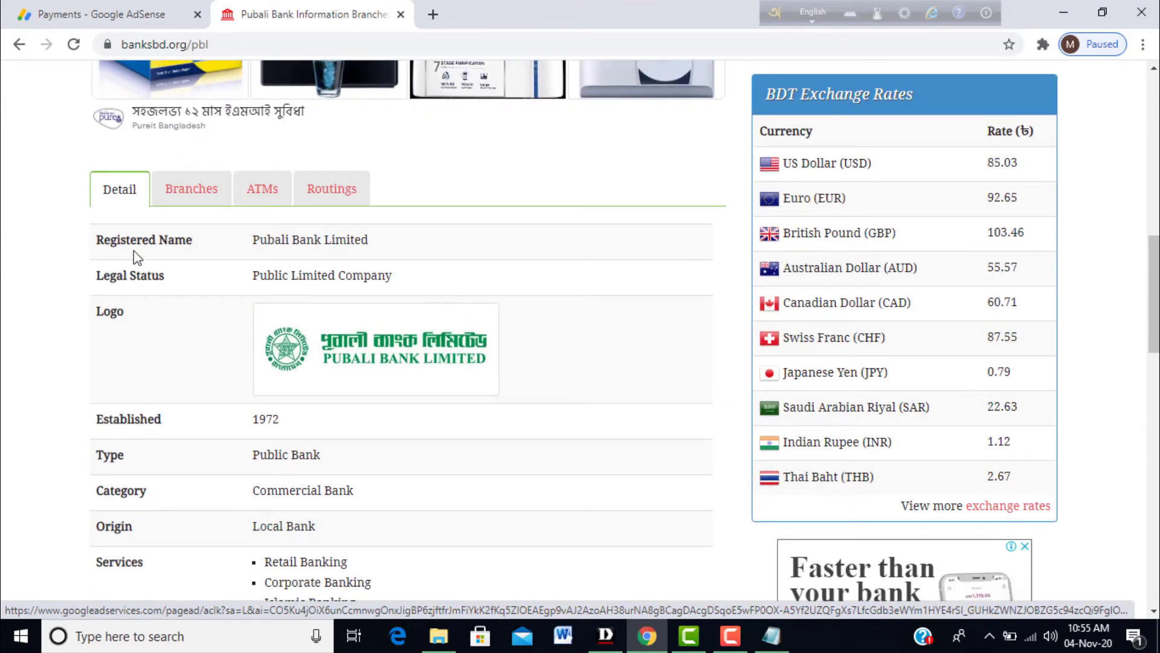
left_click(193, 194)
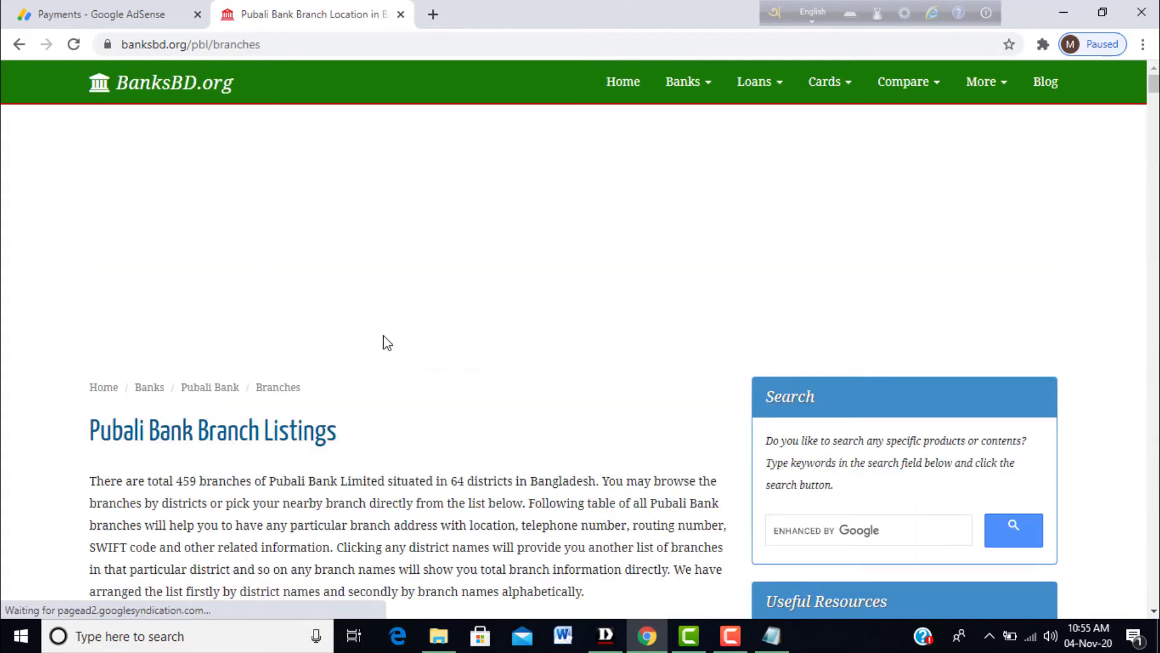
scroll(385, 335, "down", 10)
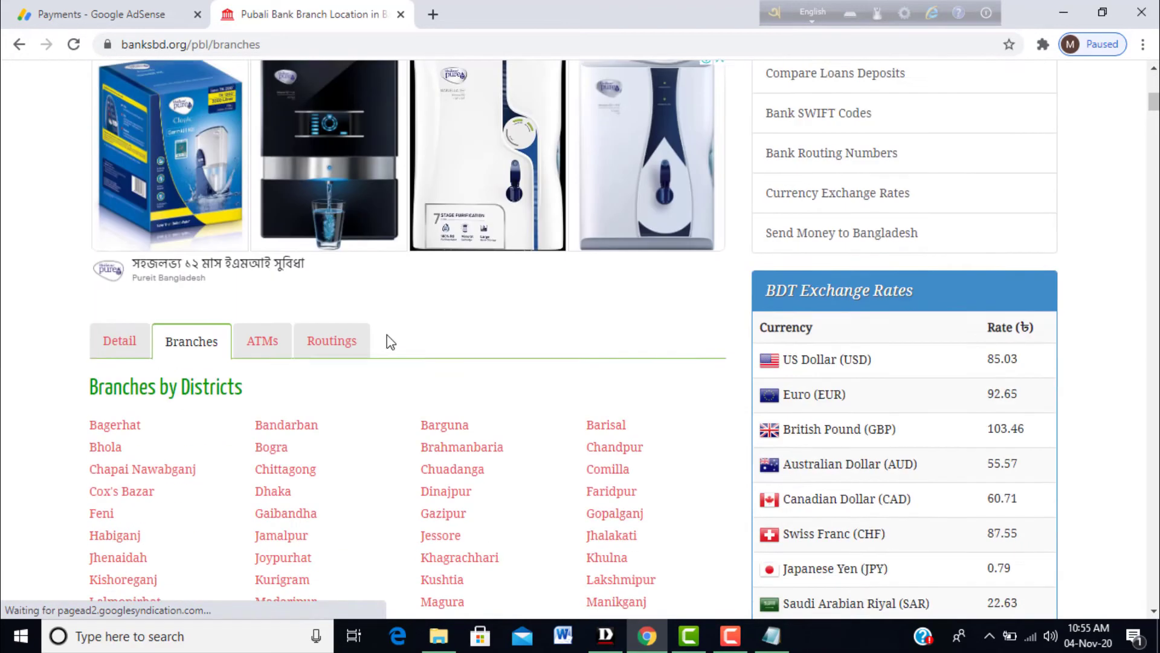
scroll(390, 342, "down", 1)
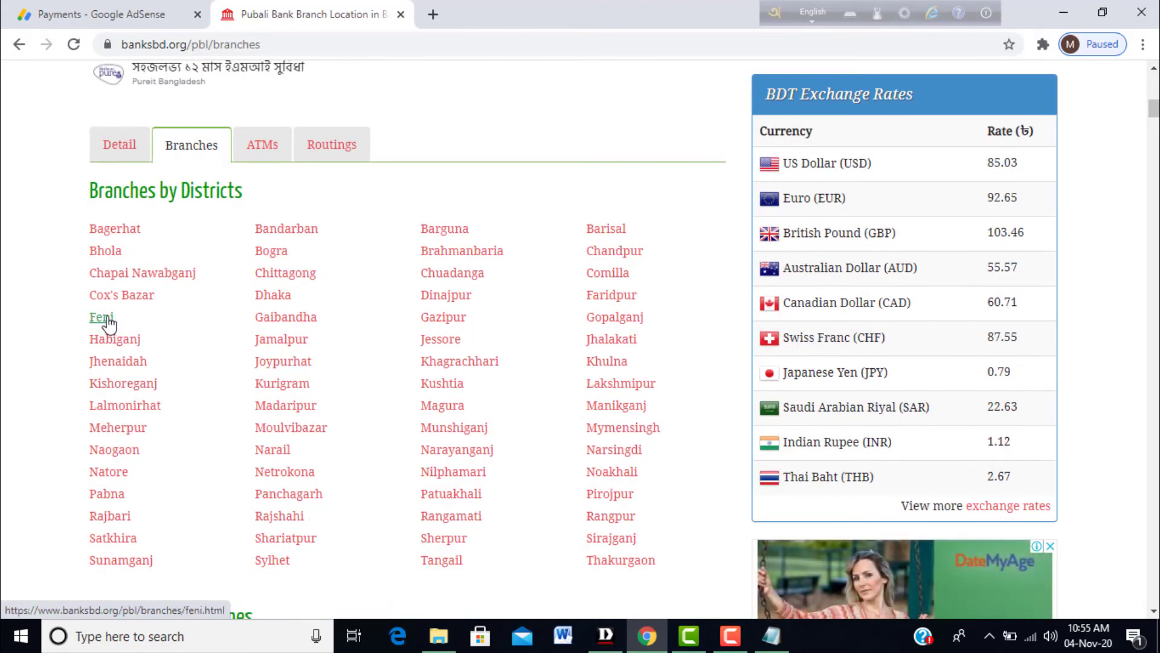
left_click(102, 318)
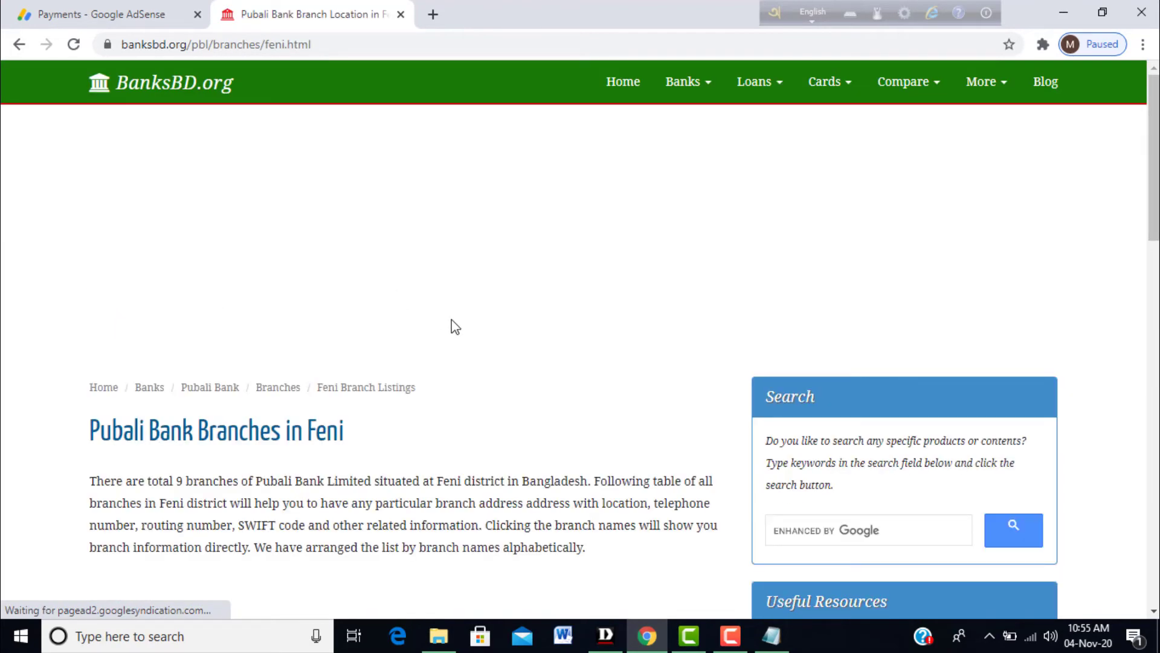
Step: Open the Banglabazar branch page from the Feni list and bring its bank name and SWIFT code details into view
scroll(456, 326, "down", 8)
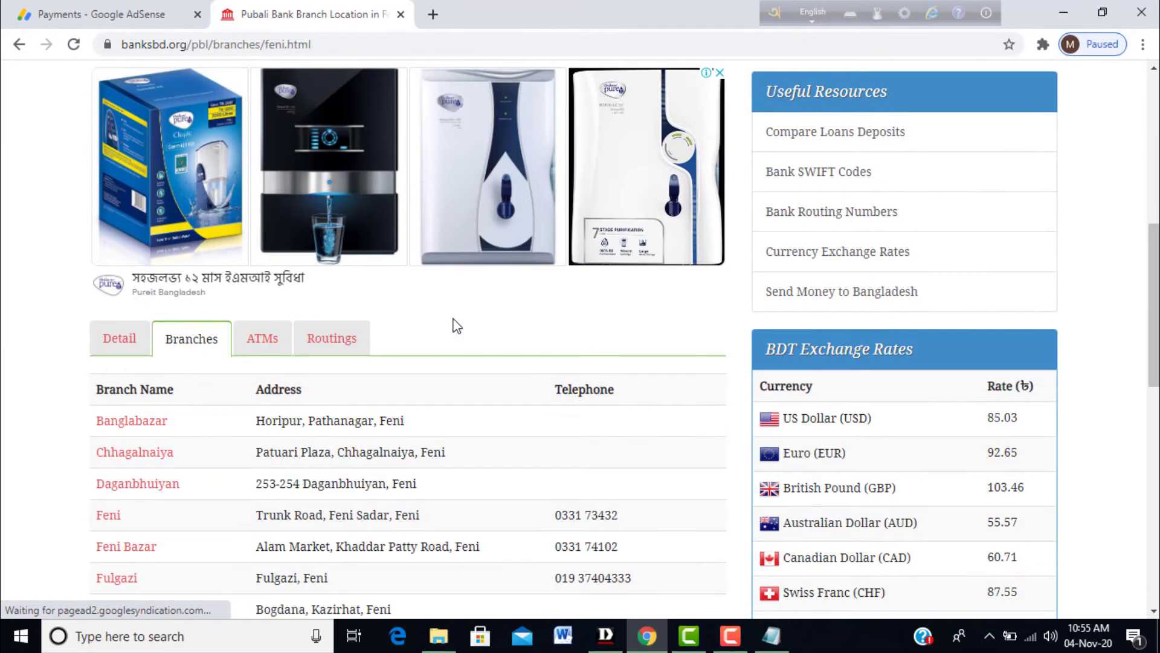
scroll(457, 325, "down", 3)
left_click(131, 251)
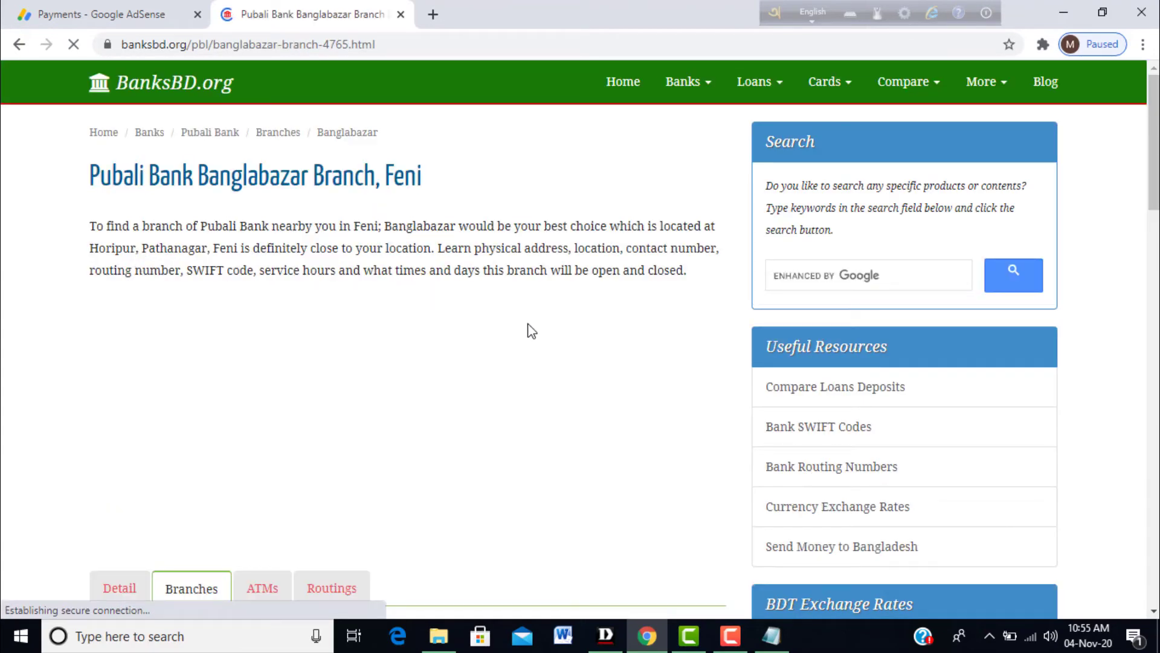
scroll(528, 324, "down", 7)
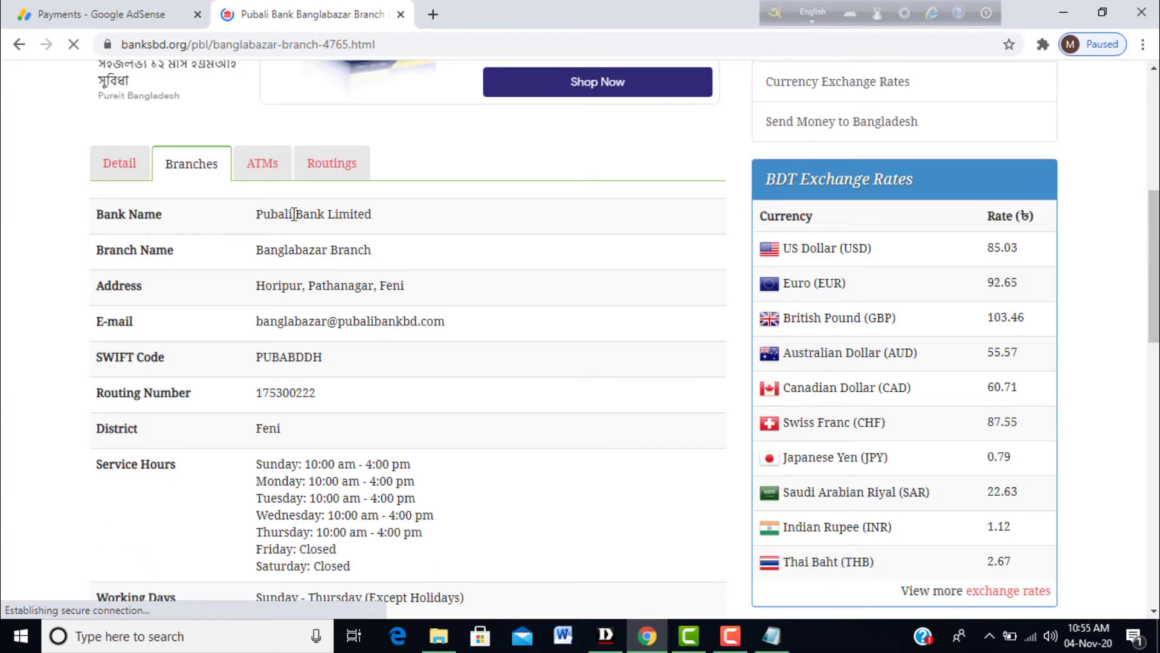
Step: Copy the bank name Pubali Bank Limited from the branch details and paste it over the Bank name entry in the AdSense form
left_click_drag(255, 214, 387, 223)
right_click(352, 216)
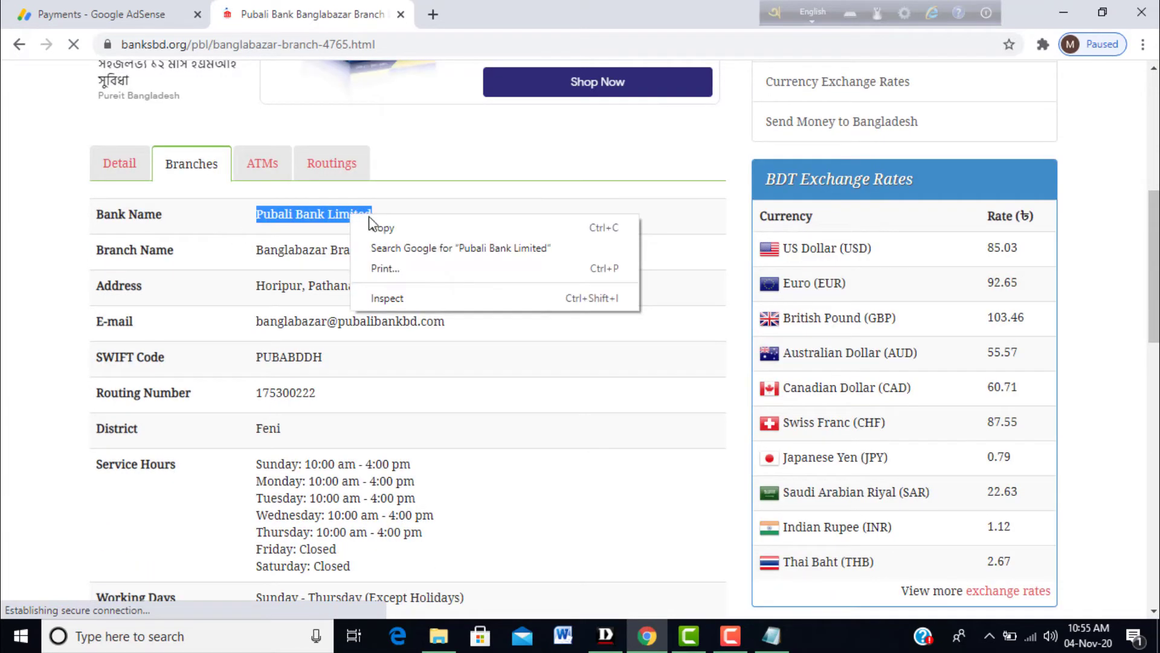
left_click(382, 228)
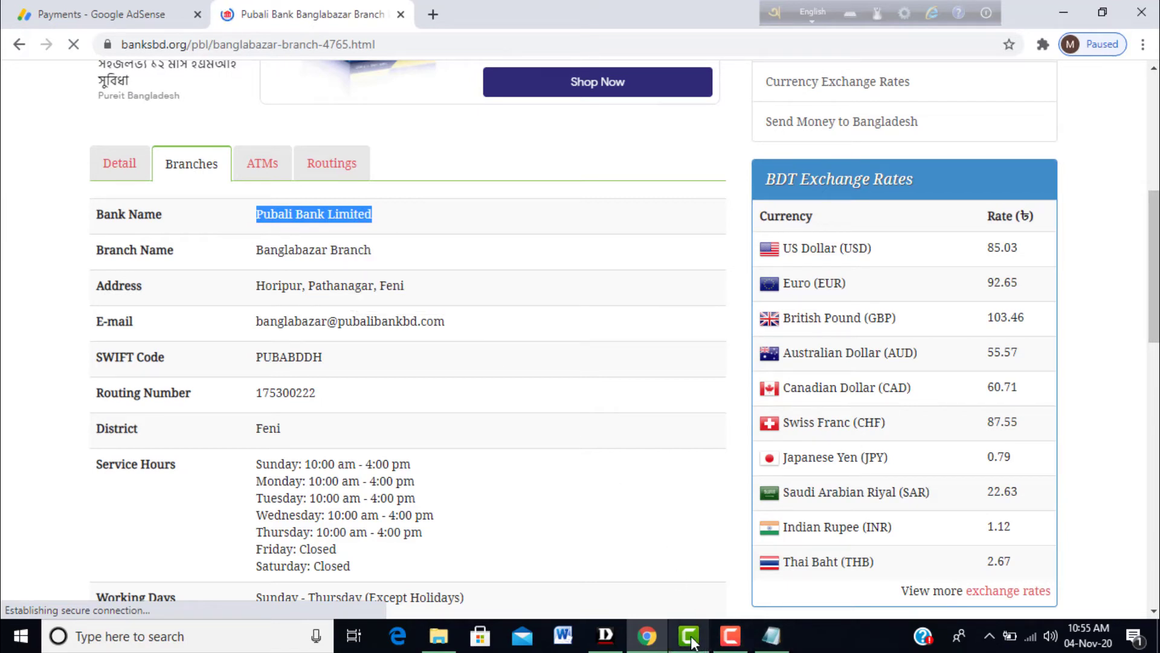
mouse_move(692, 642)
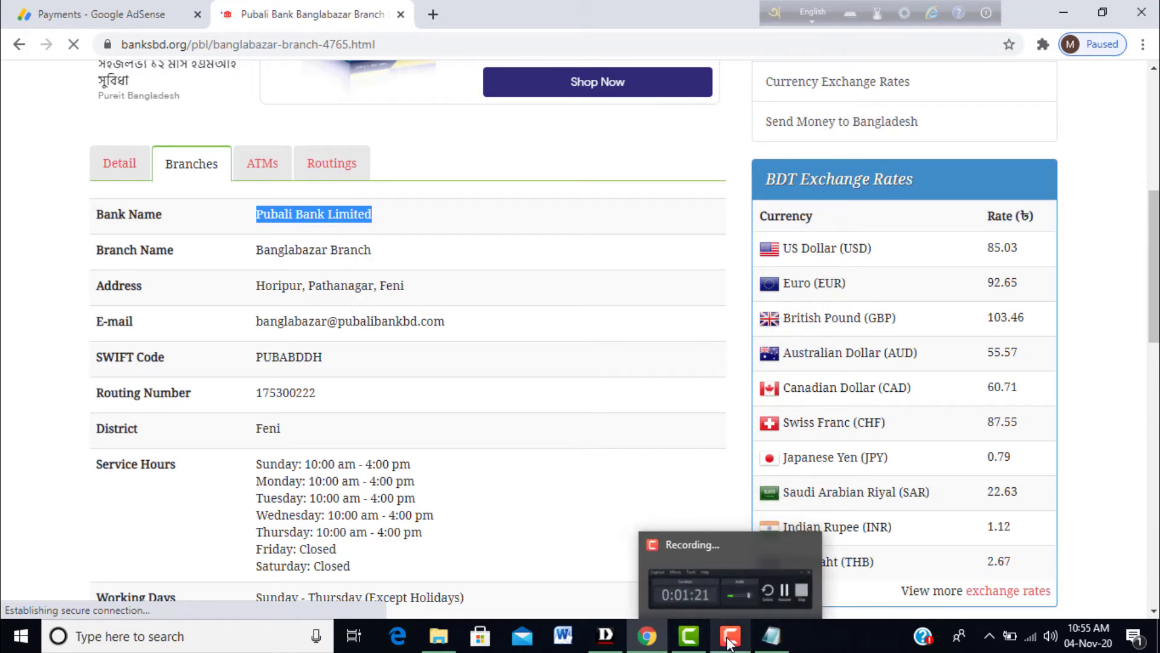
left_click(121, 14)
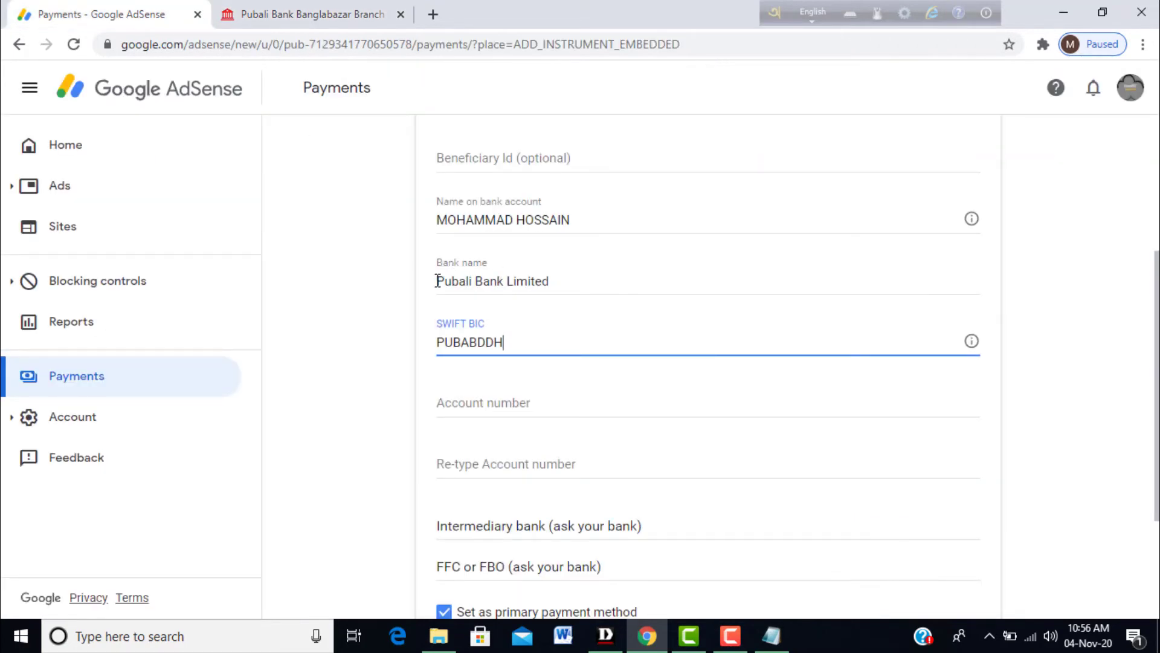
left_click_drag(439, 280, 591, 303)
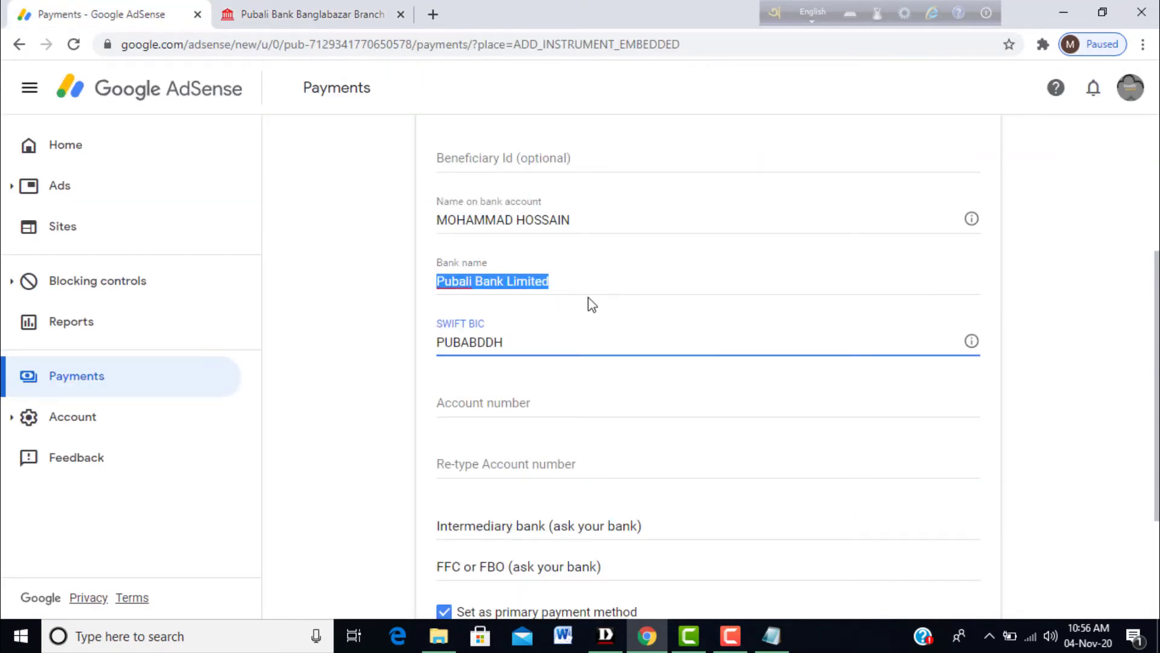
right_click(537, 284)
left_click(583, 368)
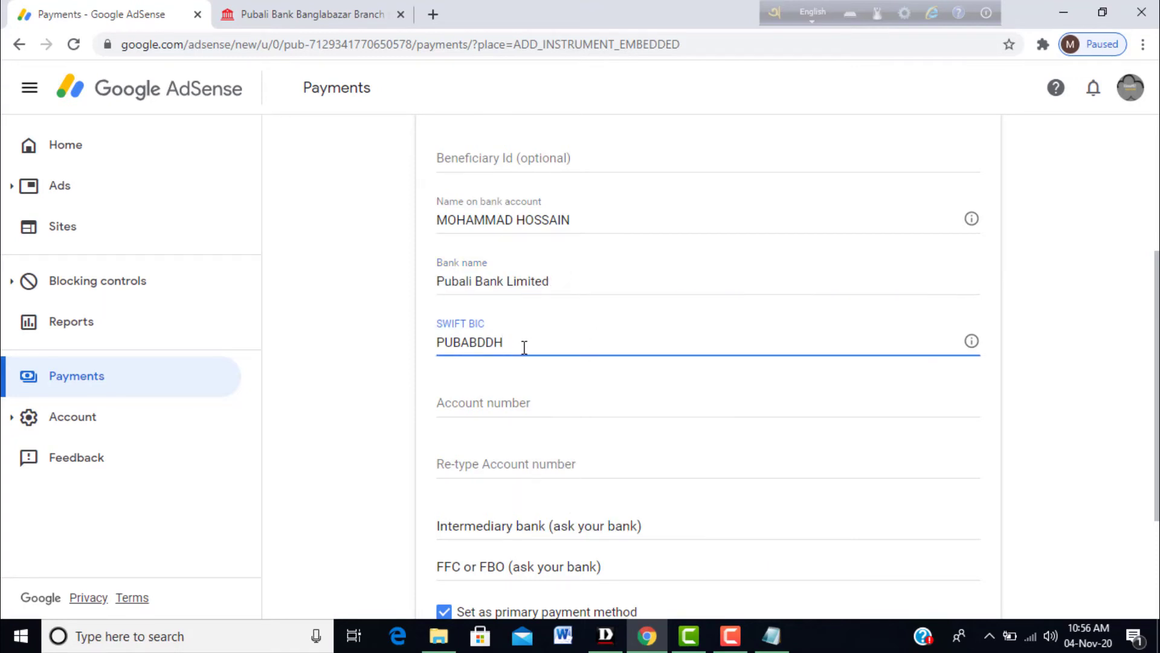
Step: Copy the SWIFT code PUBABDDH from the BanksBD branch details and paste it over the SWIFT BIC entry in the AdSense form
left_click(332, 13)
scroll(427, 301, "down", 1)
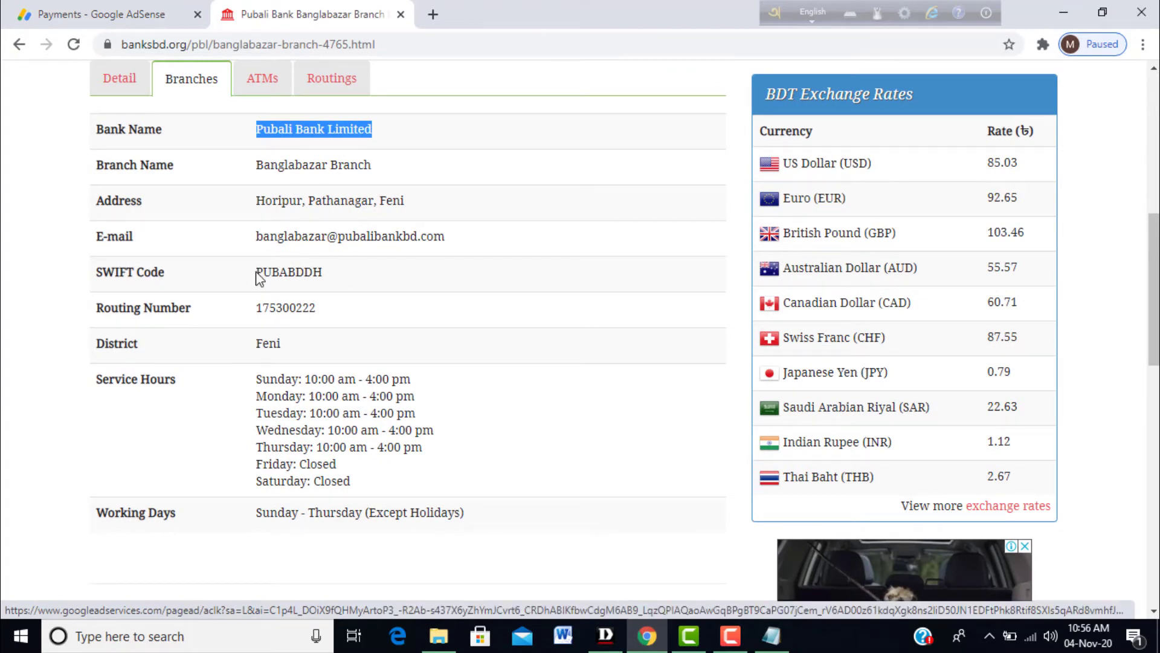
left_click_drag(256, 273, 384, 285)
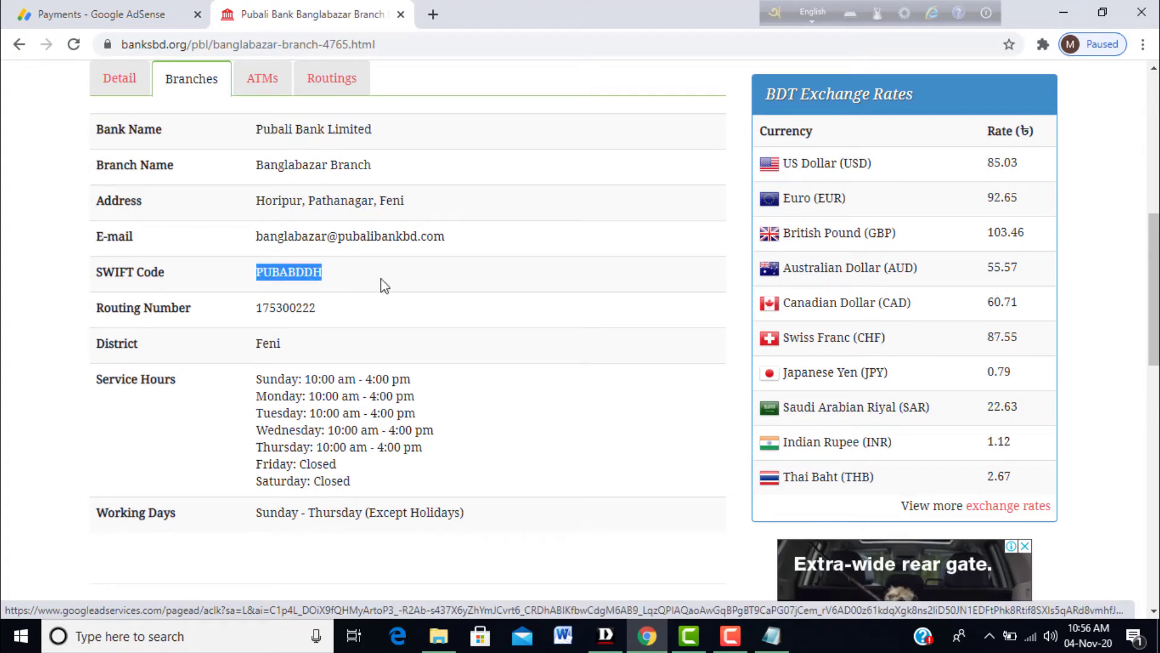
right_click(313, 269)
left_click(338, 291)
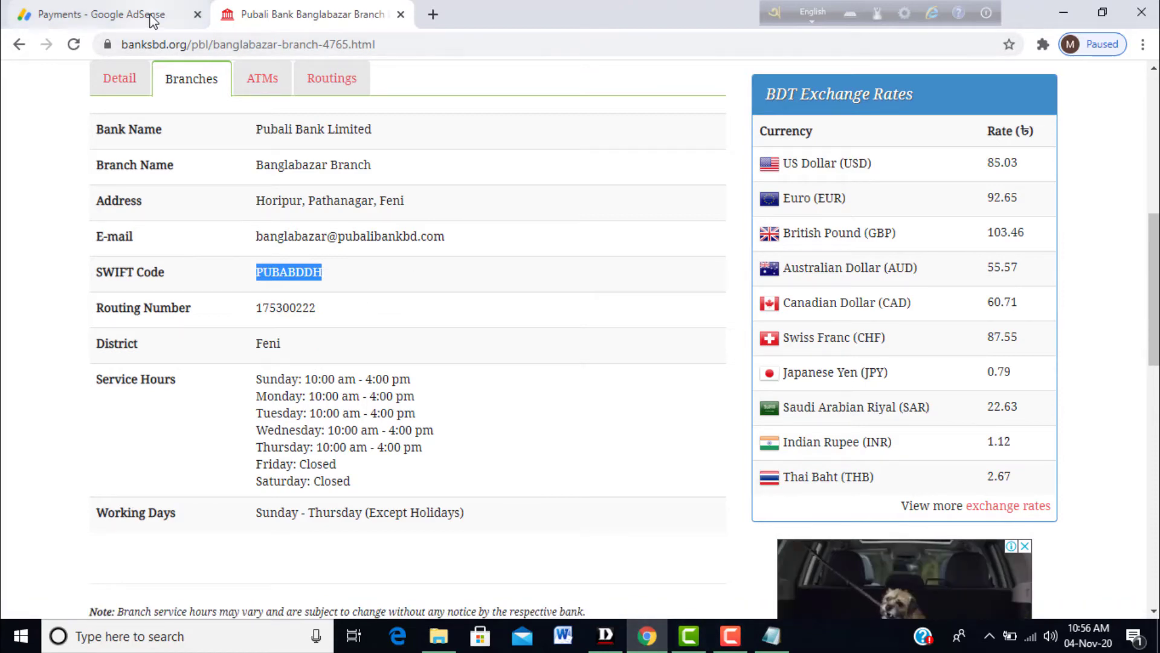
left_click(97, 14)
left_click(488, 325)
key("ctrl+v")
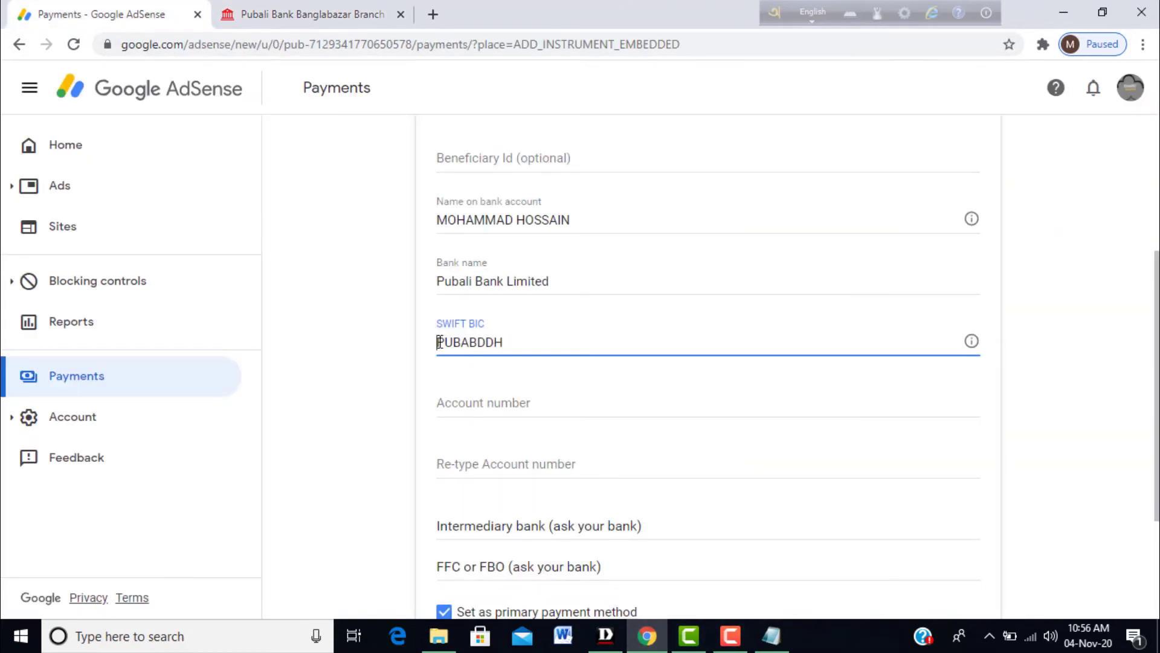
left_click_drag(439, 342, 506, 350)
right_click(491, 341)
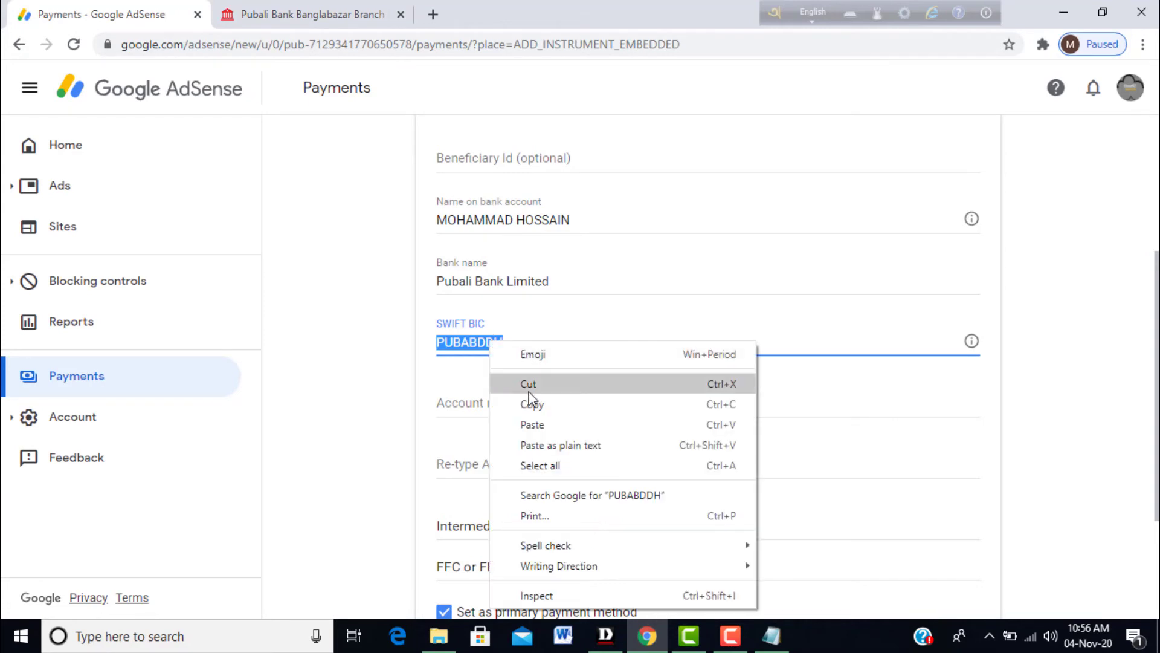
left_click(542, 426)
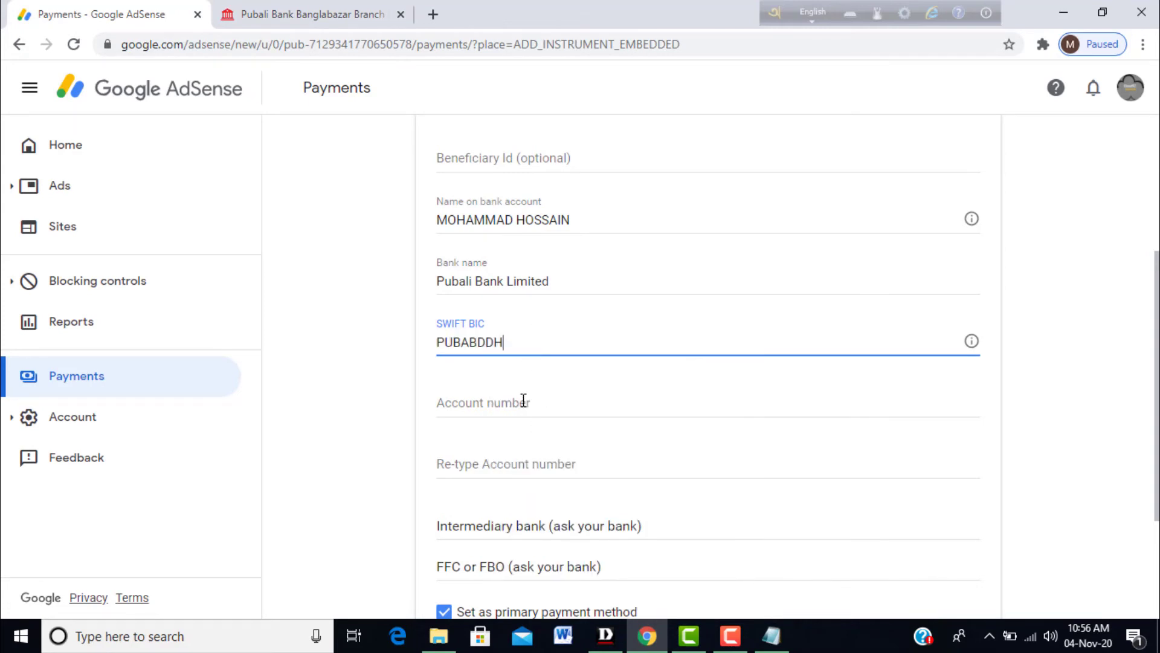
Step: Recheck the Banglabazar branch details on the BanksBD.org page and return to the AdSense form
left_click(480, 403)
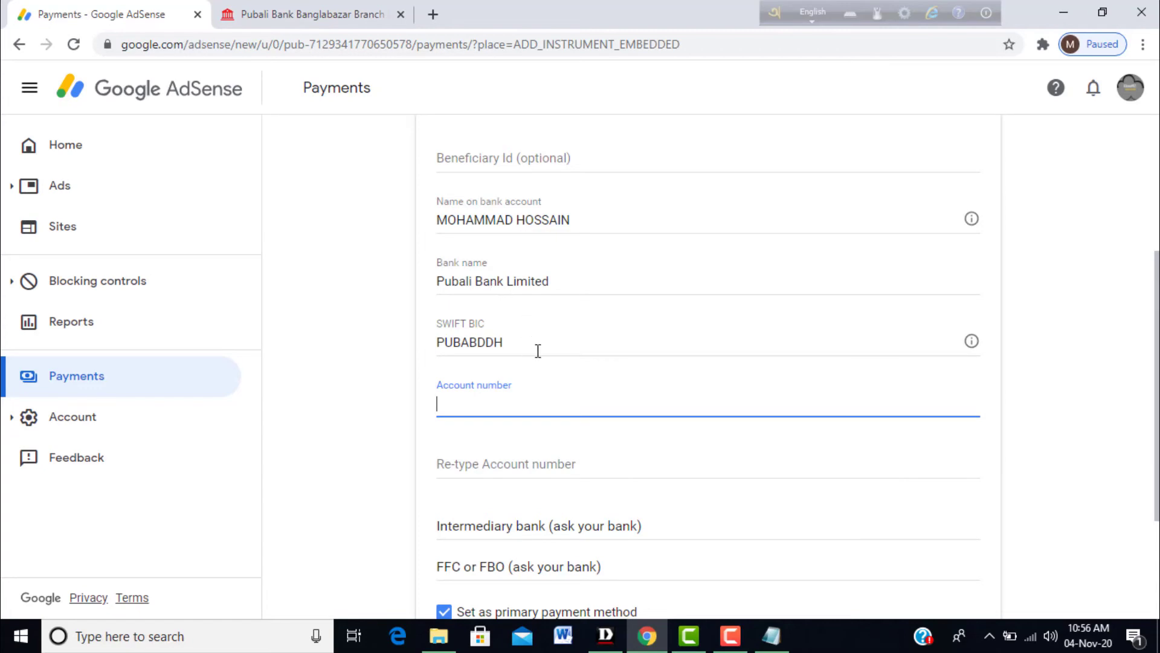
left_click(301, 18)
scroll(423, 350, "up", 4)
scroll(427, 350, "up", 4)
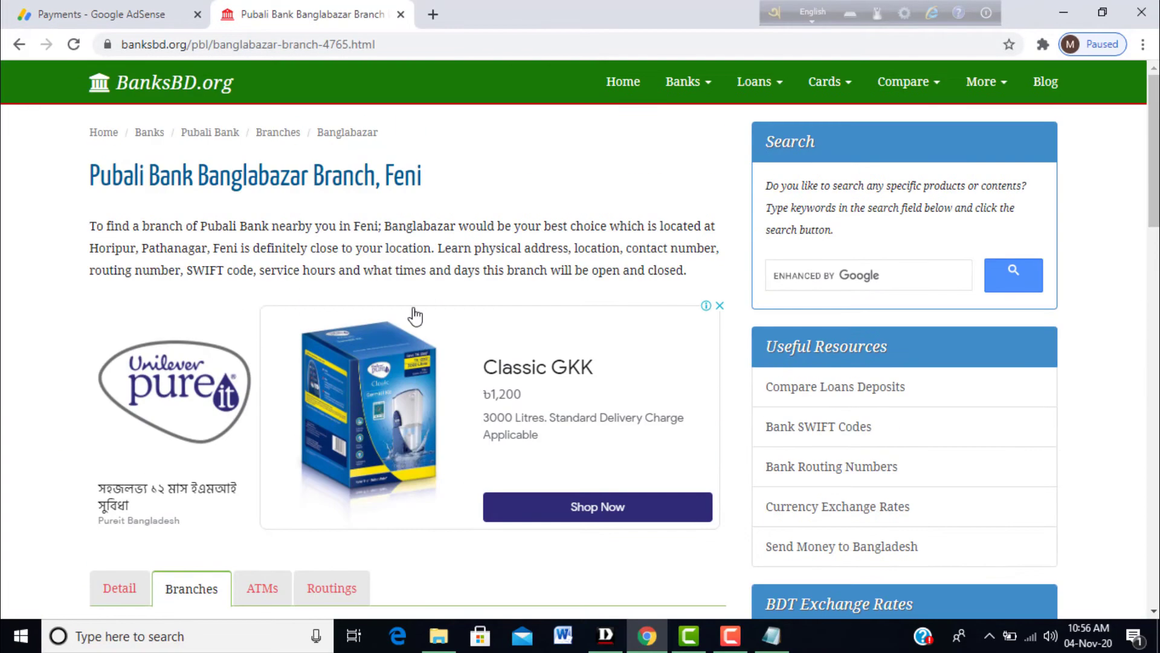
scroll(339, 151, "down", 8)
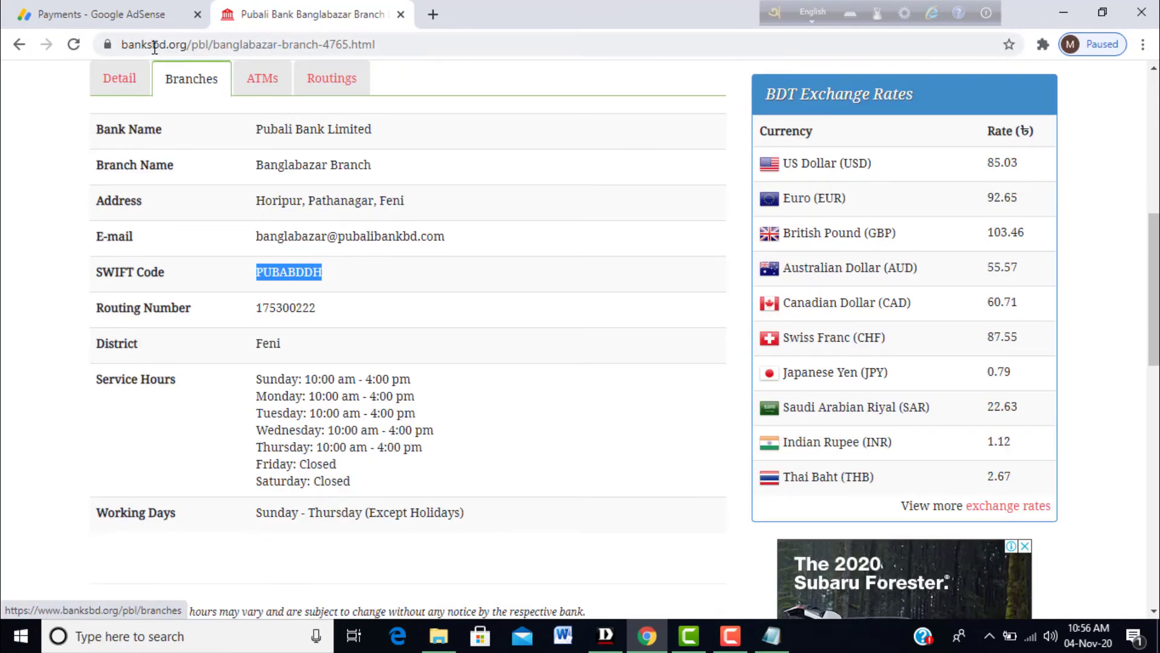
left_click(163, 14)
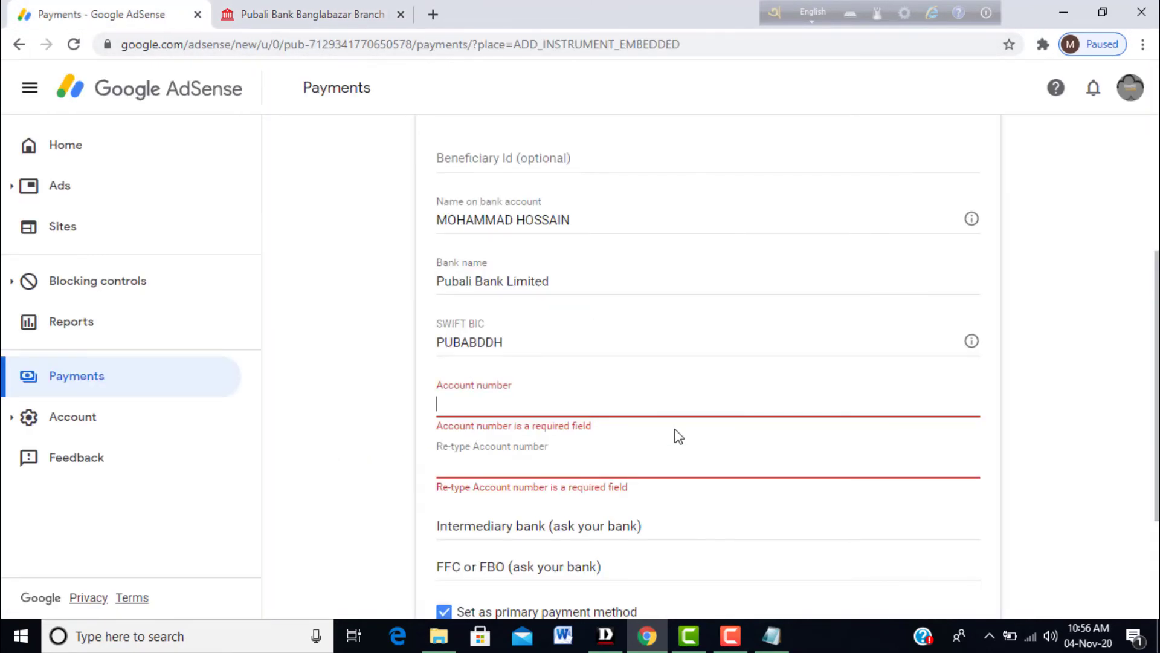
Step: Copy the account number from the Notepad bank details and paste it into the Account number entry of the AdSense form
left_click(461, 393)
left_click(772, 636)
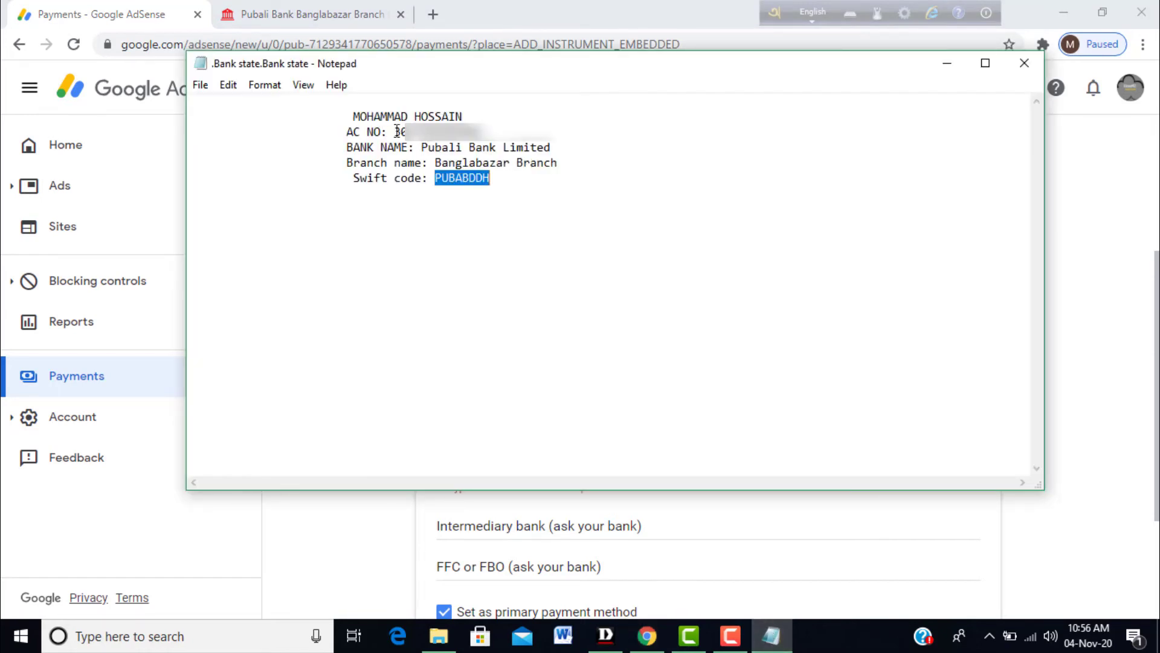
left_click_drag(396, 132, 489, 132)
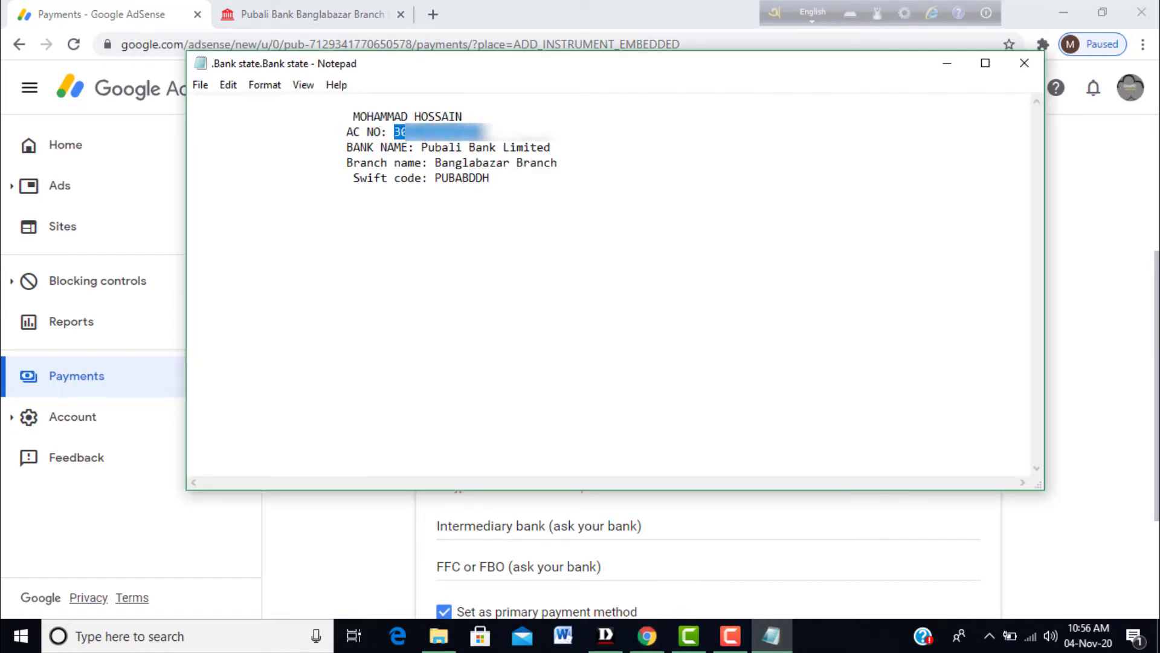
right_click(472, 128)
left_click(517, 185)
left_click(174, 16)
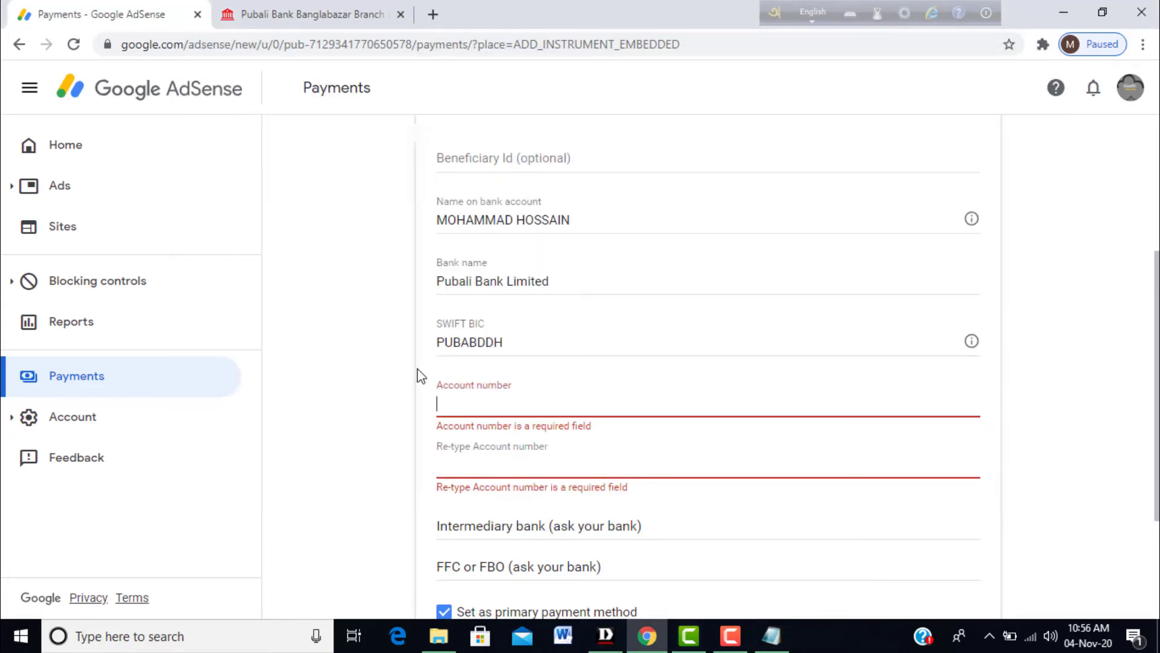
left_click(471, 402)
right_click(447, 399)
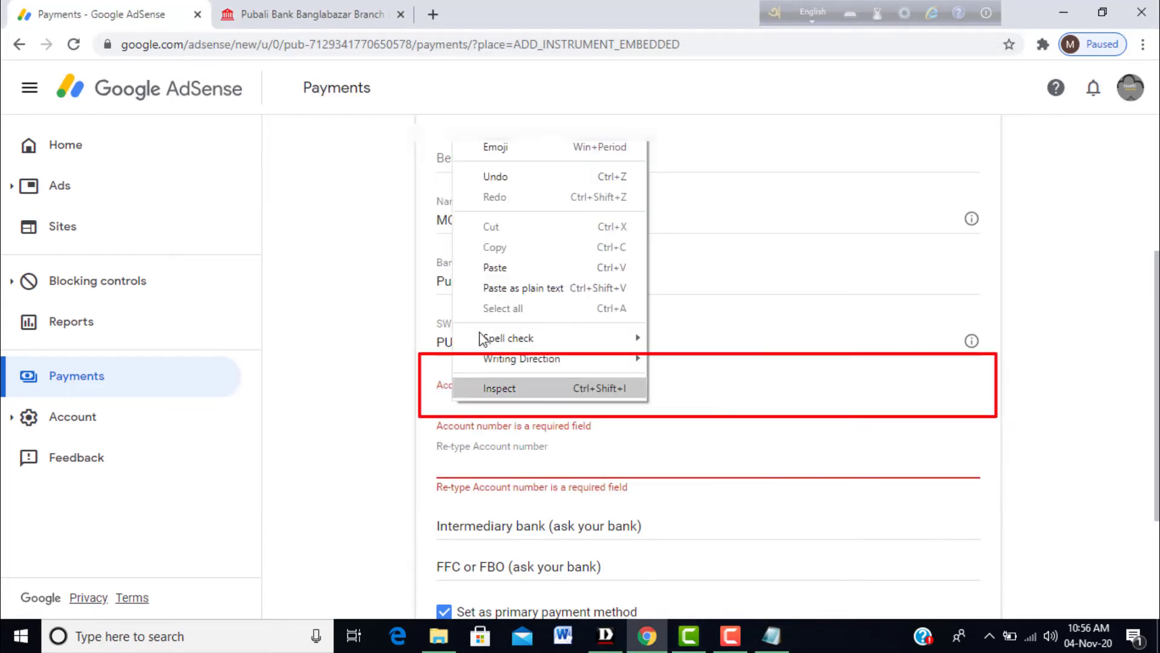
left_click(494, 267)
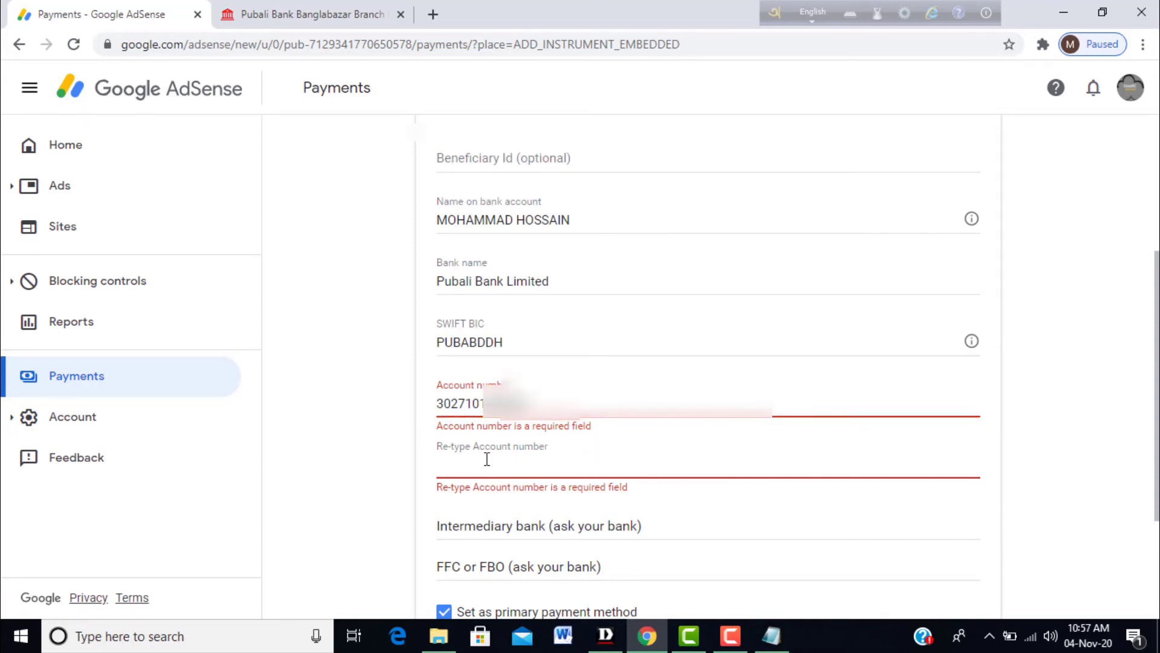
Step: Paste the same bank account number into the Re-type Account number entry
left_click(450, 467)
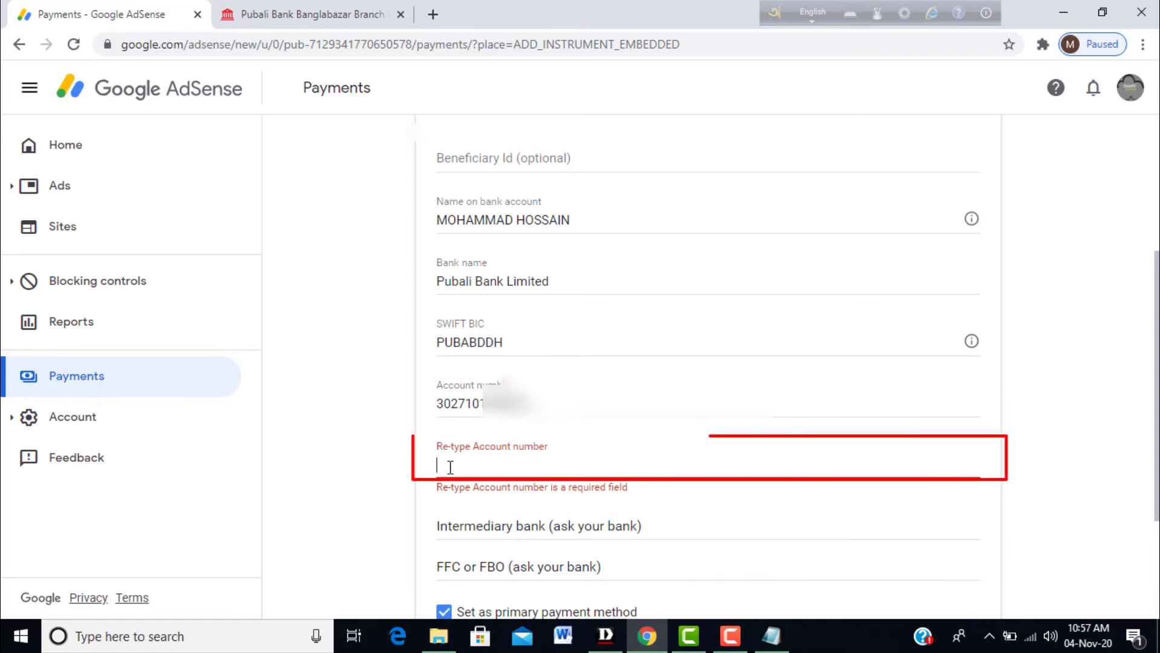
right_click(451, 467)
left_click(490, 333)
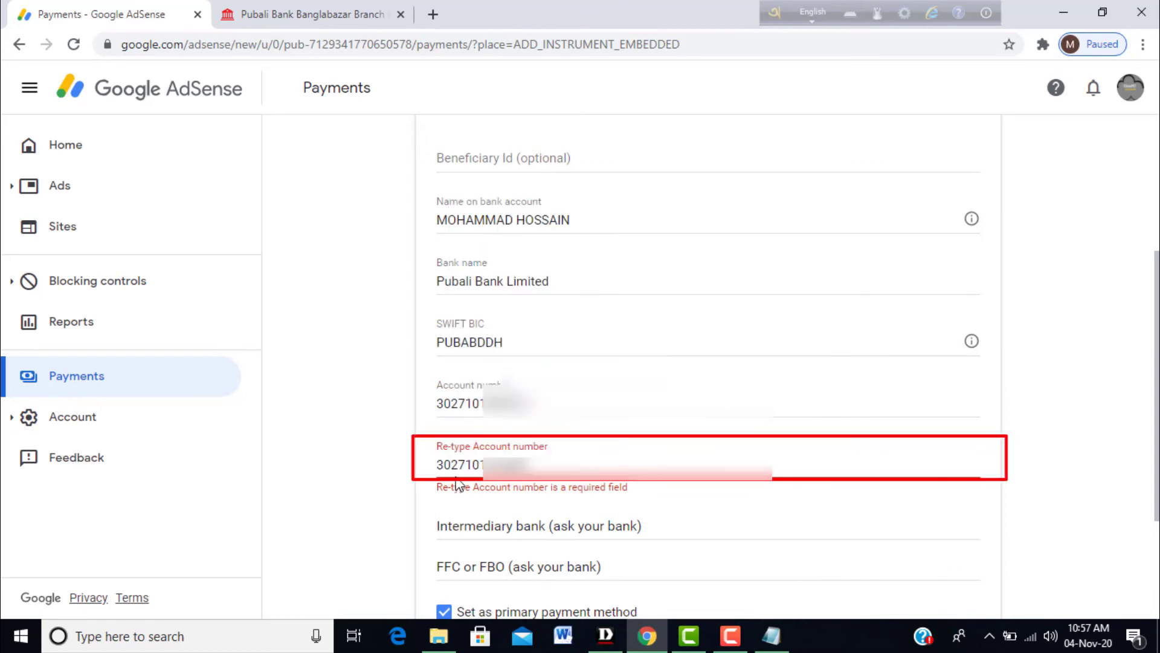
Step: Review the wire transfer form's entries, from the account holder and bank details to the primary payment method option
scroll(654, 512, "down", 1)
scroll(655, 512, "down", 3)
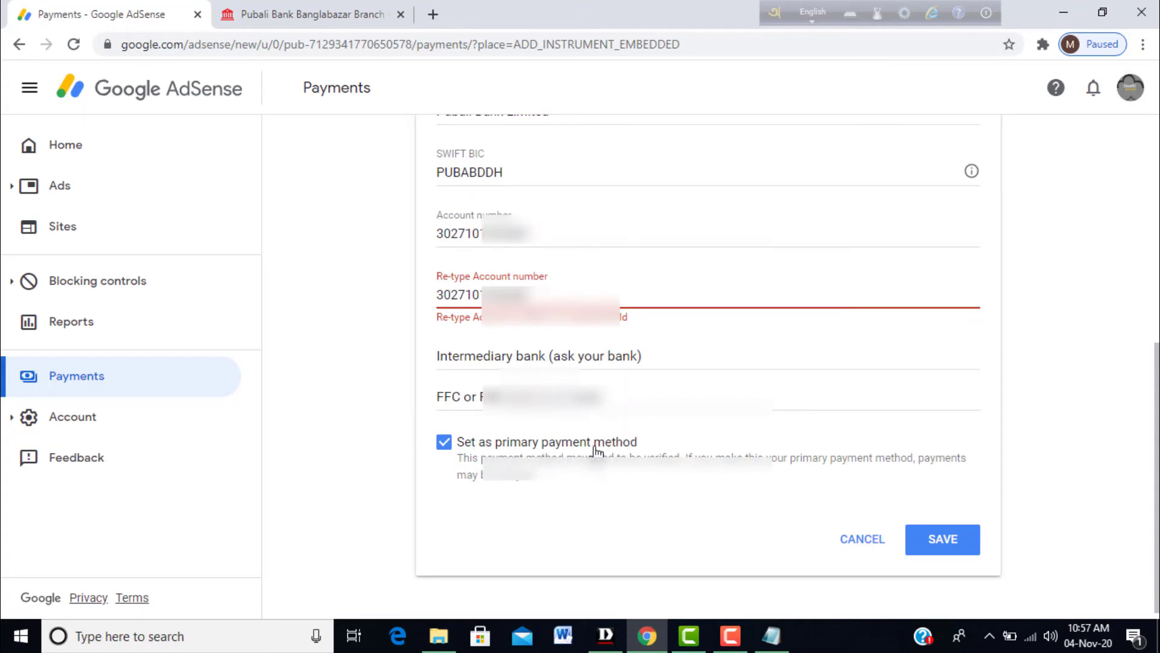
scroll(695, 487, "up", 8)
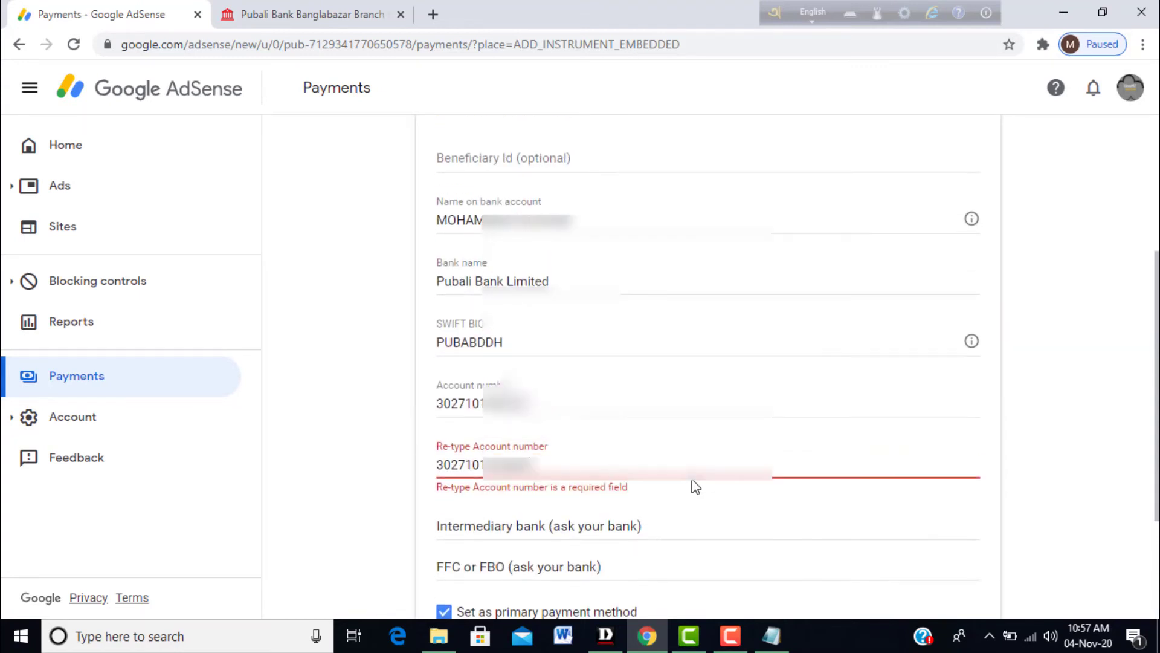
scroll(684, 466, "down", 1)
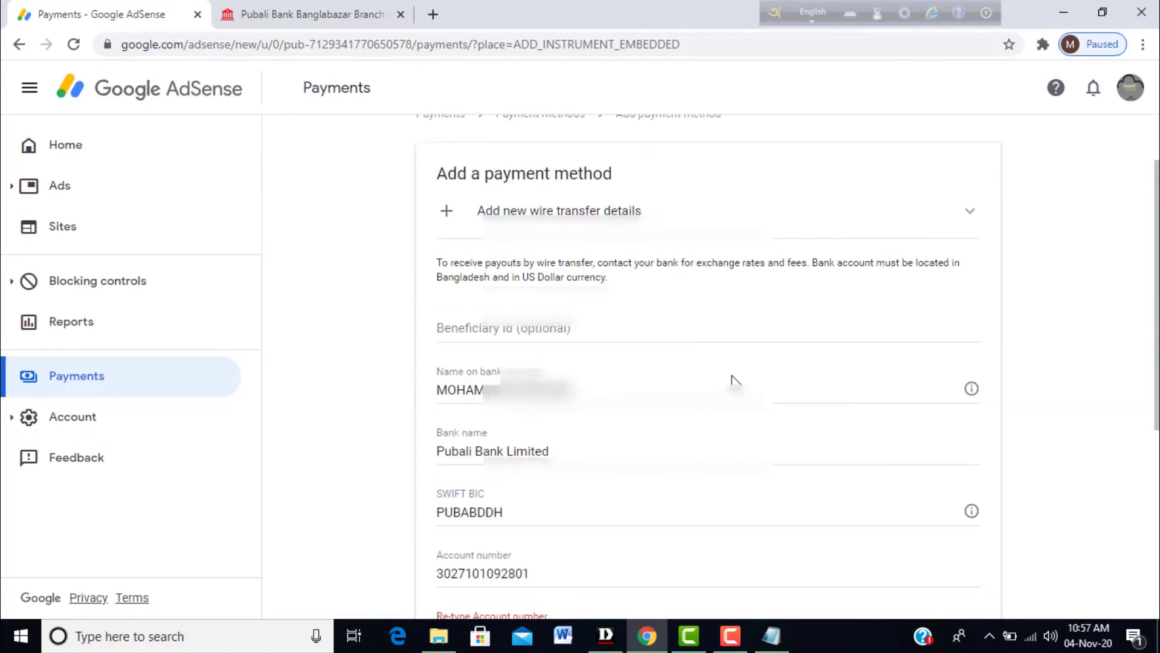
scroll(735, 379, "down", 1)
scroll(496, 290, "down", 1)
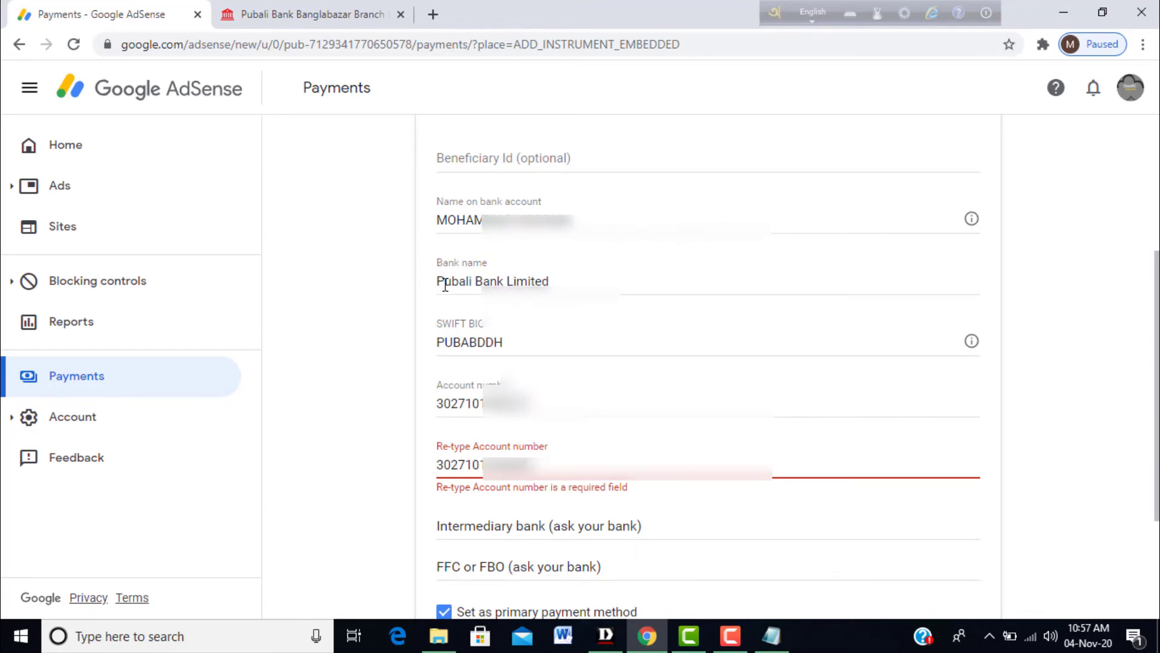
scroll(547, 391, "down", 1)
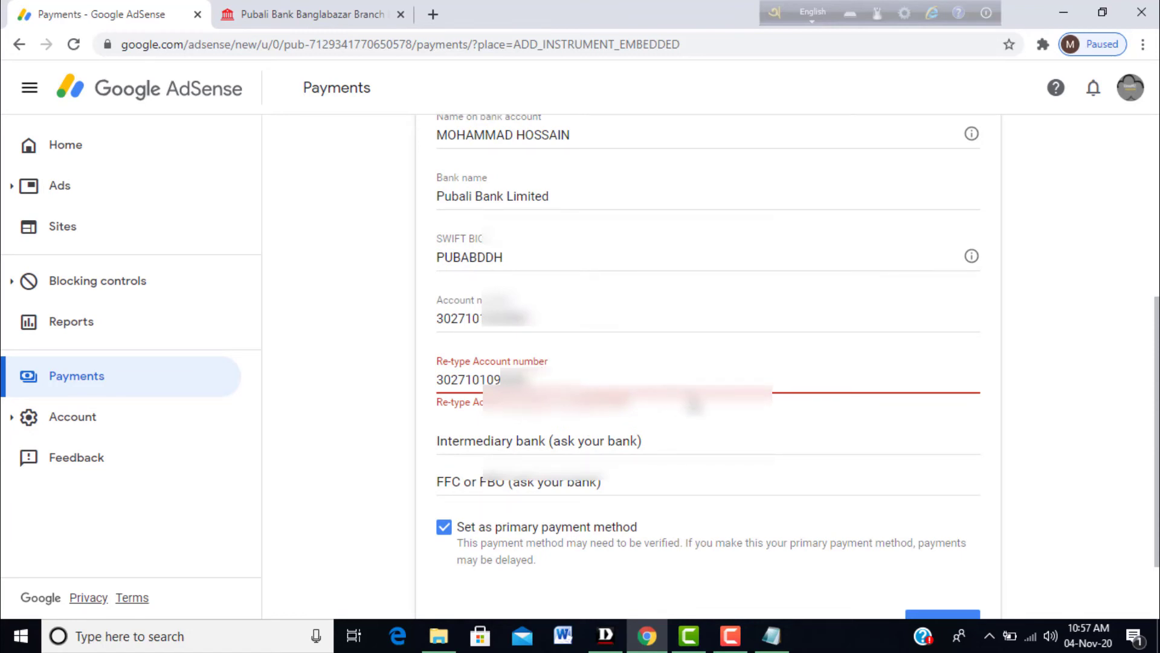
scroll(683, 400, "down", 1)
scroll(695, 404, "up", 2)
left_click(732, 634)
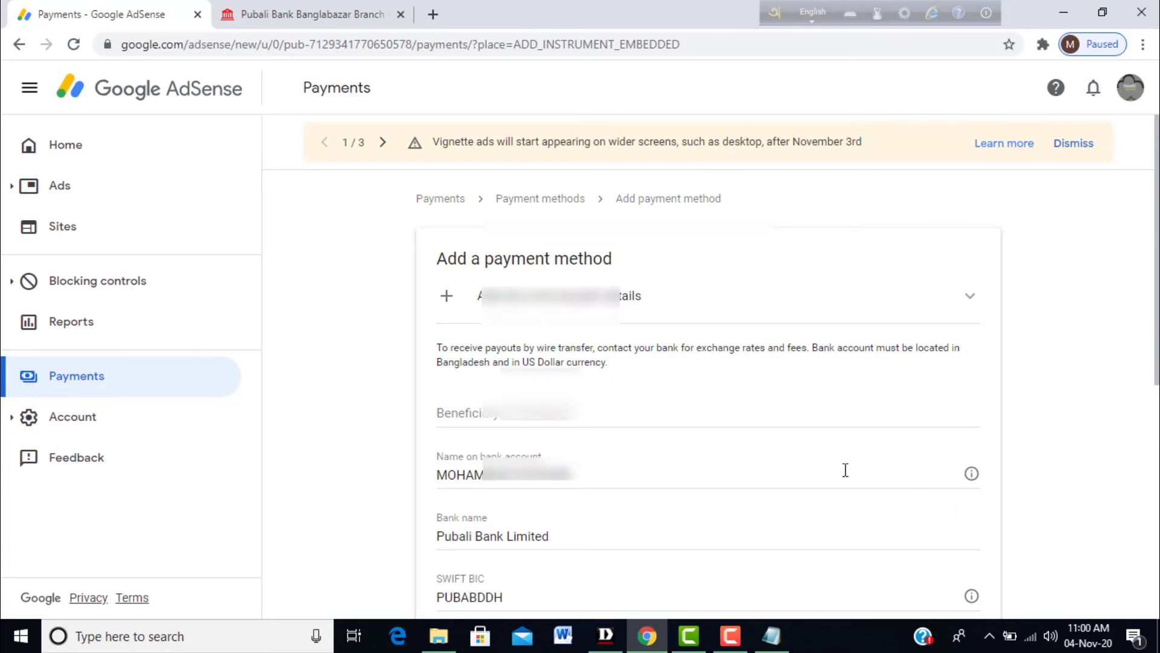
scroll(785, 459, "down", 3)
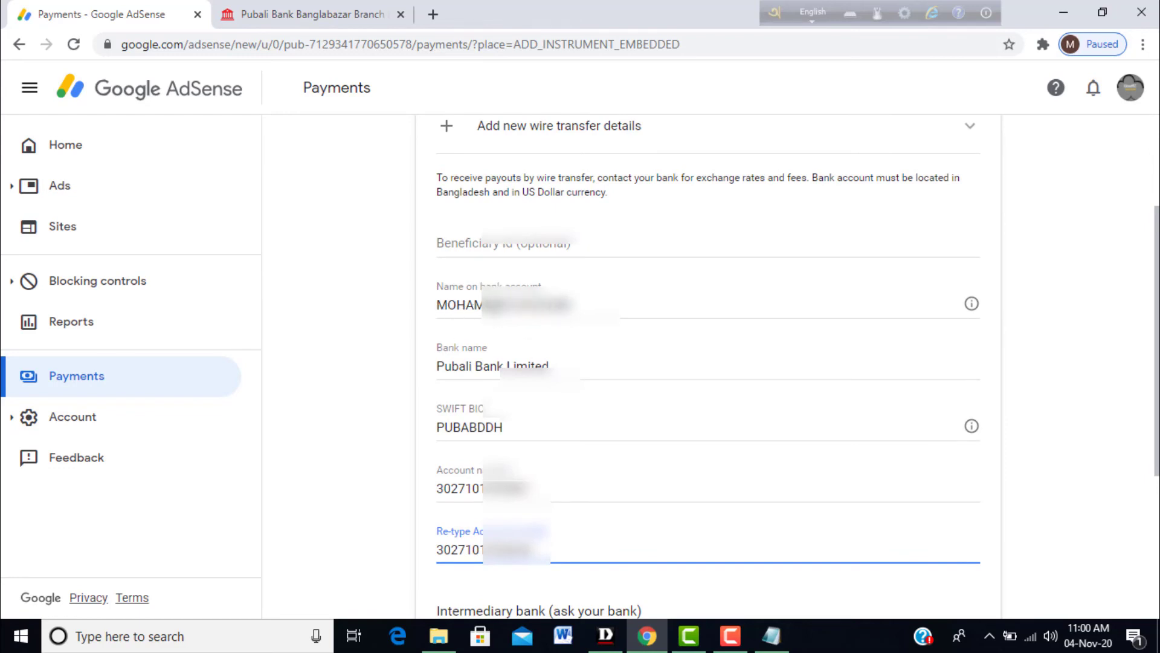
scroll(474, 302, "down", 1)
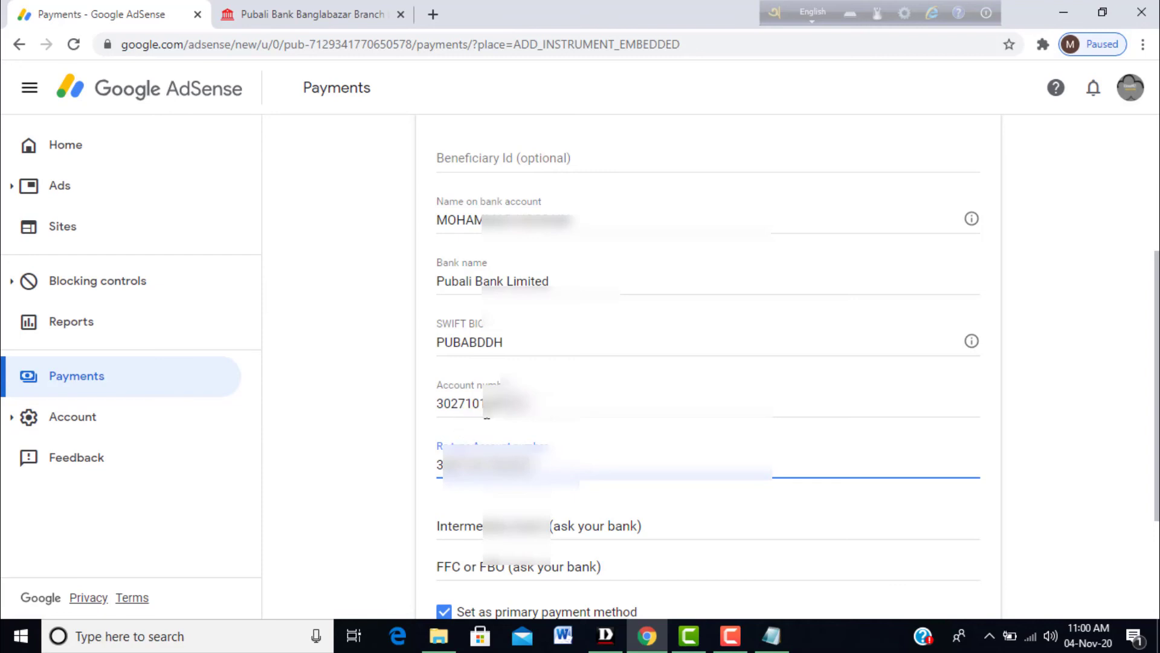
scroll(537, 465, "down", 3)
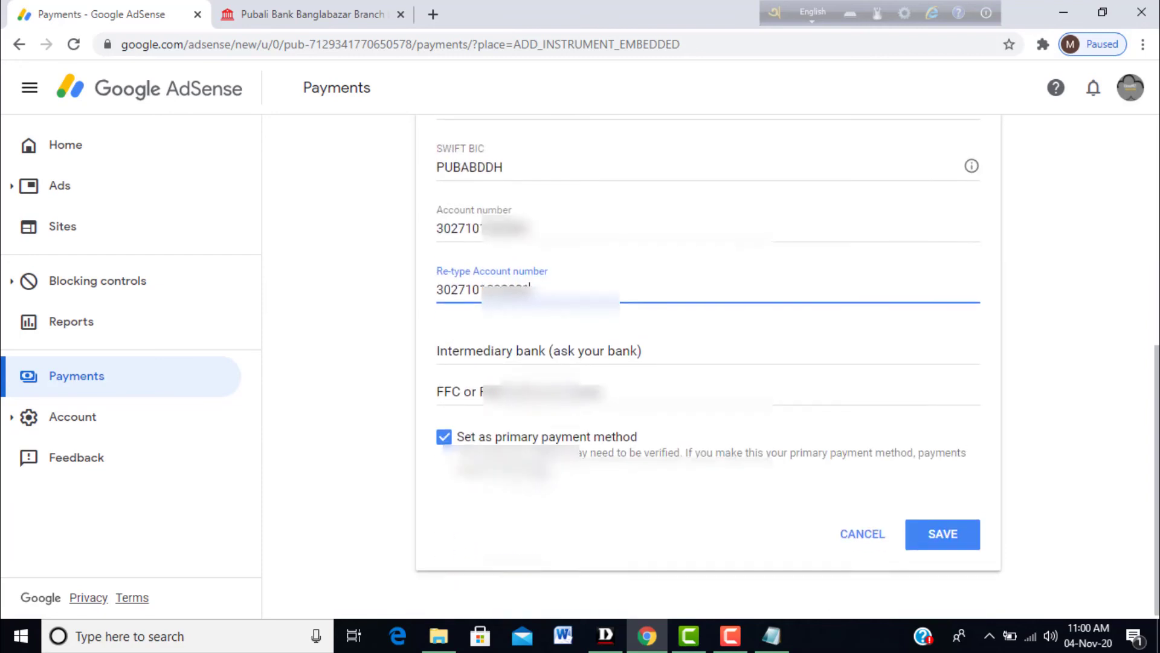
scroll(544, 471, "up", 7)
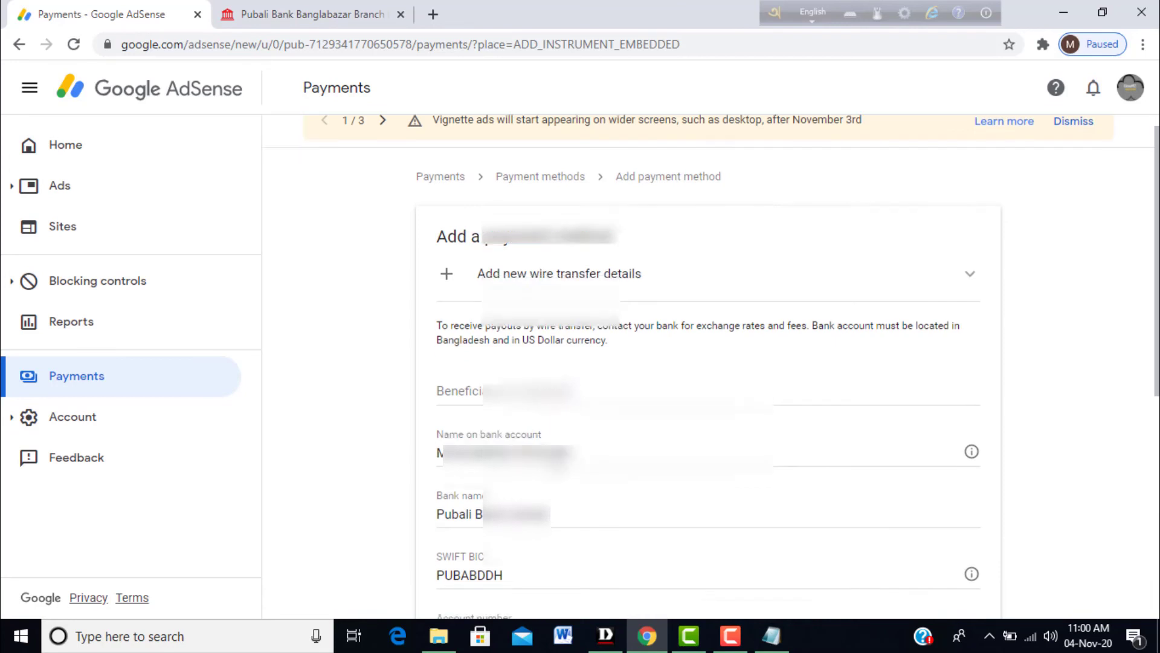
Step: Save the new wire transfer details with Set as primary payment method enabled
scroll(1014, 494, "down", 4)
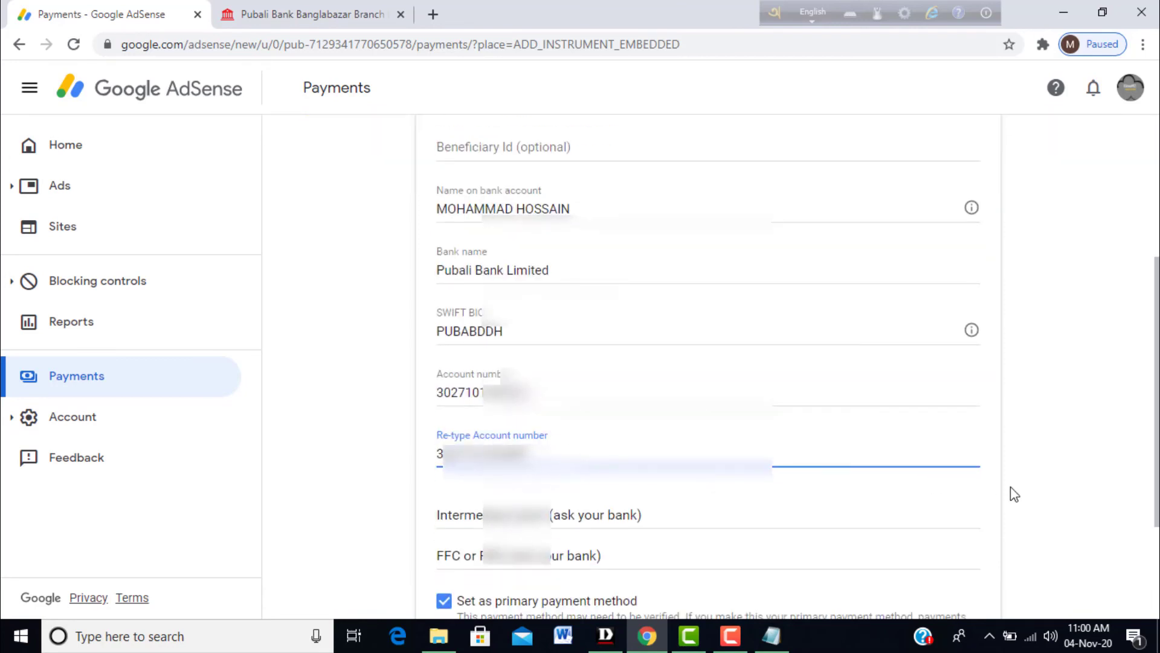
scroll(1066, 484, "down", 1)
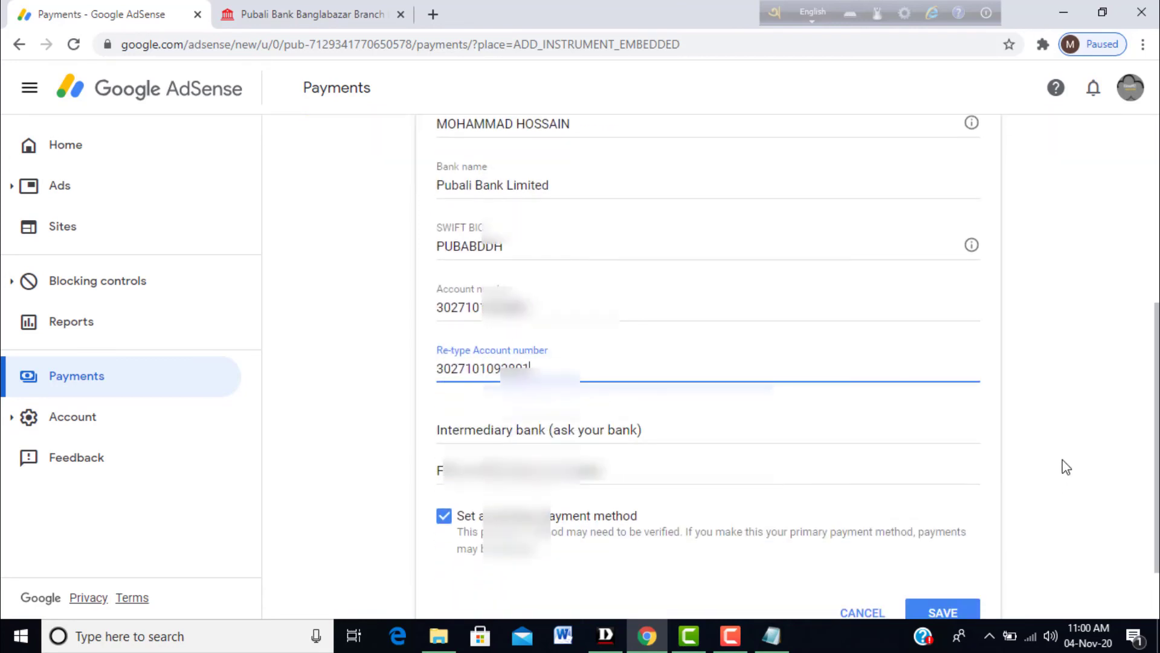
scroll(1062, 465, "down", 1)
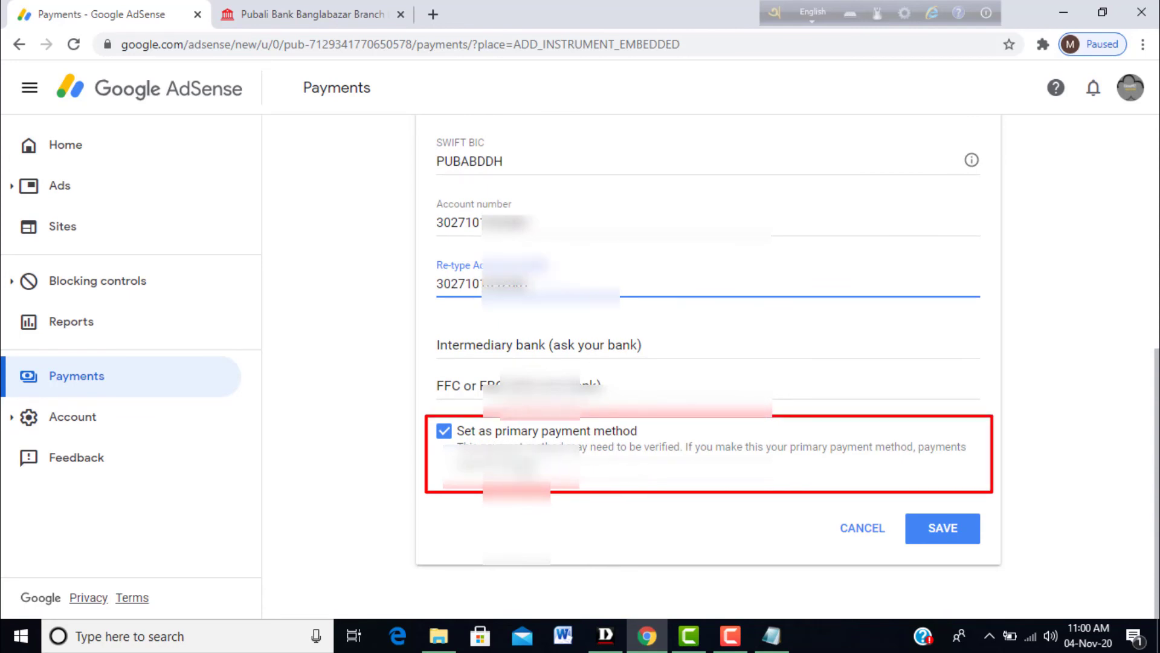
left_click(945, 532)
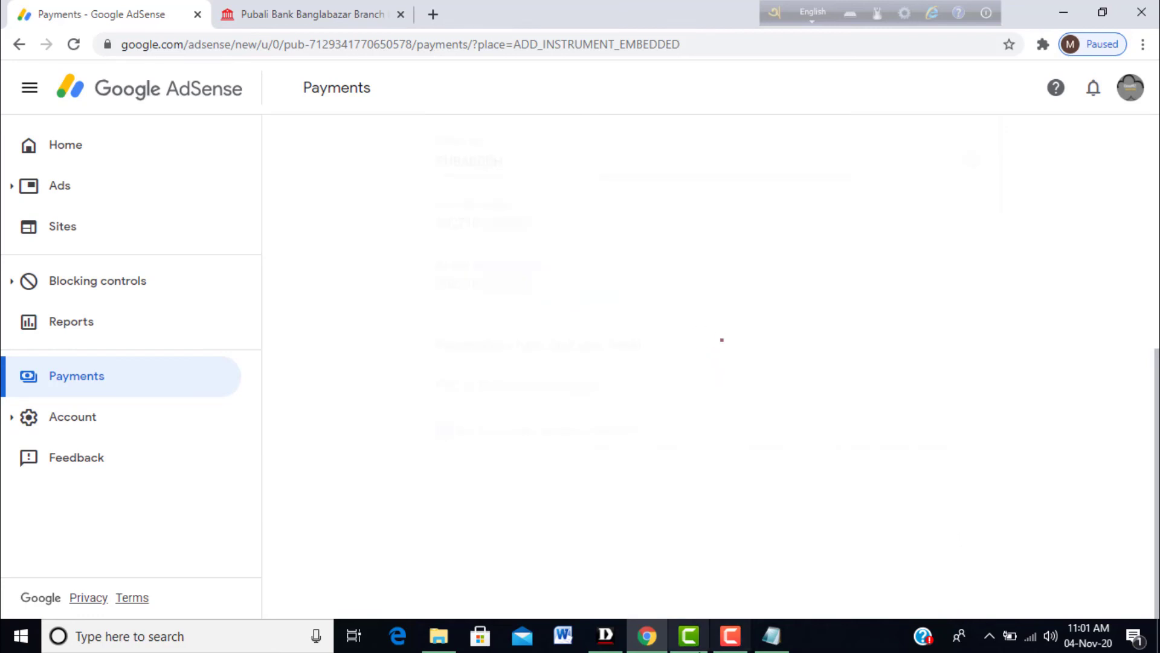
left_click(729, 636)
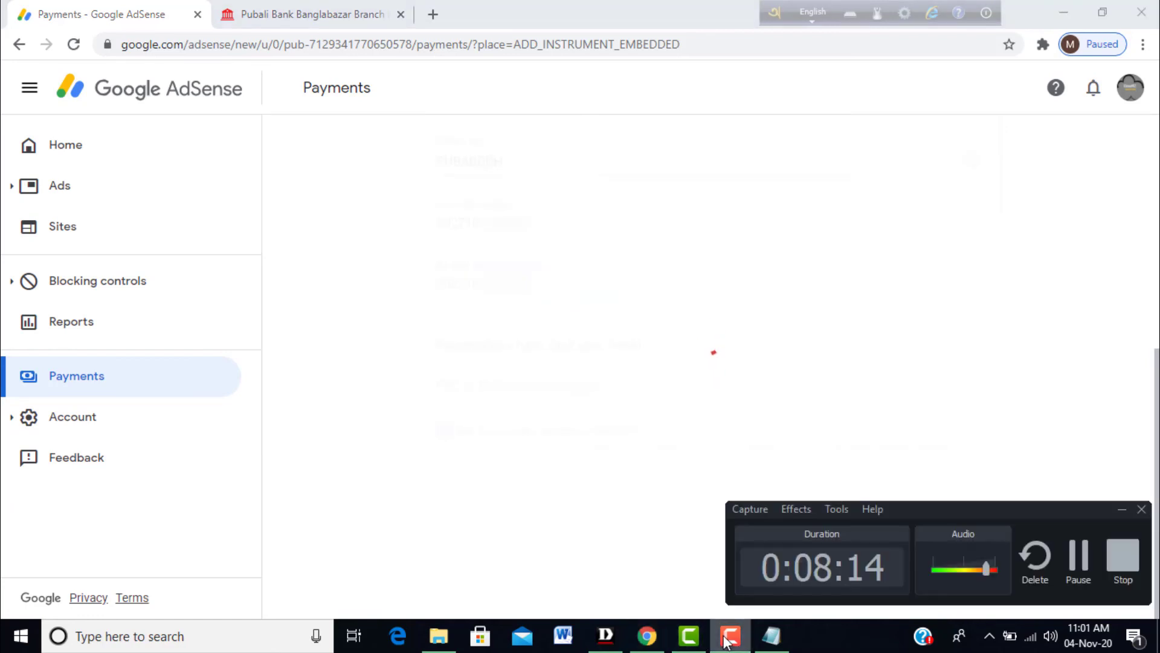
left_click(1078, 565)
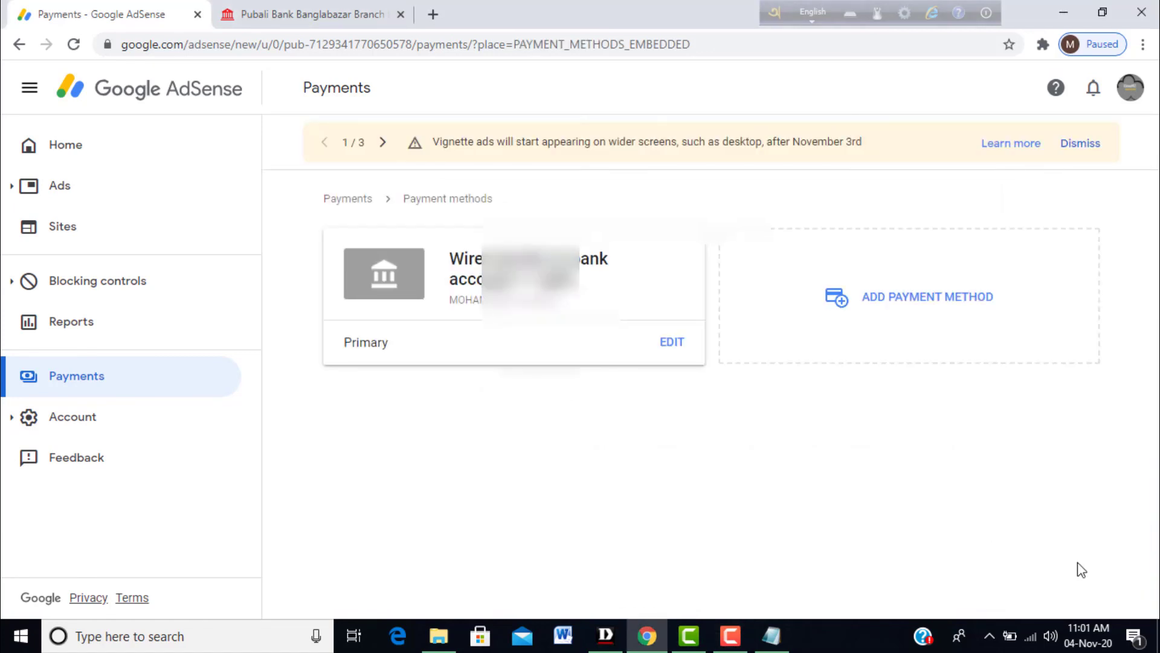